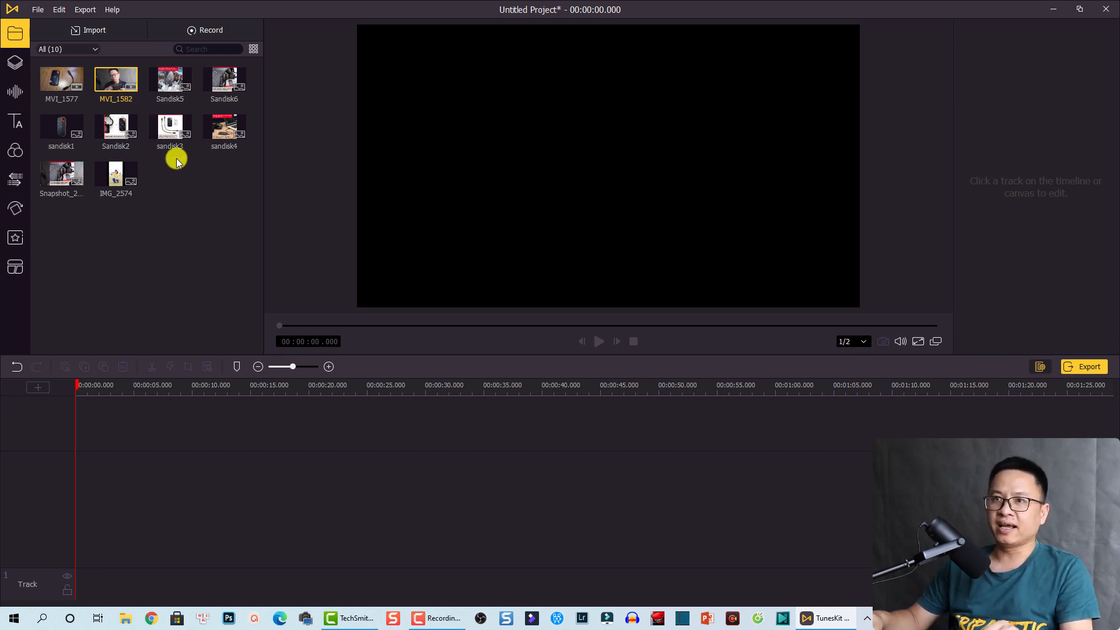
Step: Place the MVI_1582 video at the start of track 1, preview its opening seconds, and return the playhead to the beginning
left_click(216, 183)
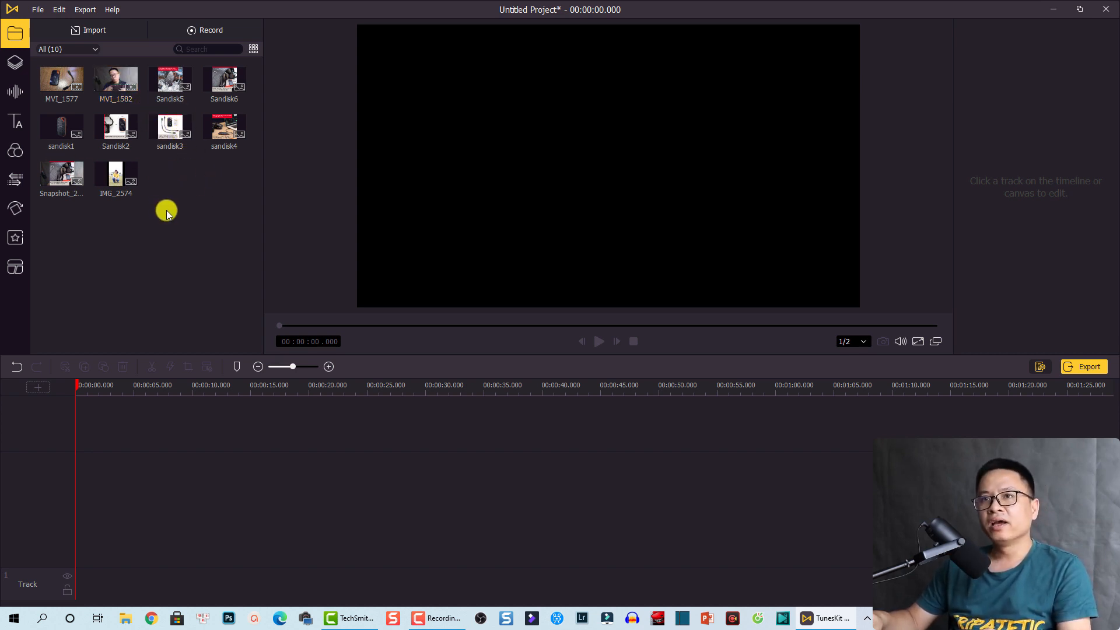
left_click(115, 85)
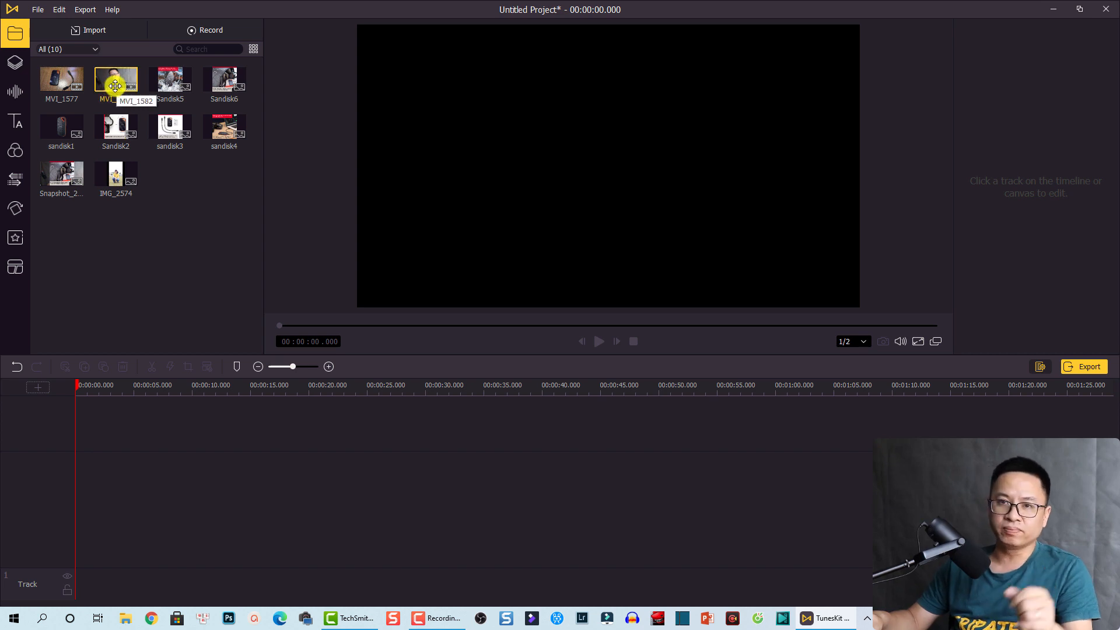
left_click_drag(115, 86, 72, 594)
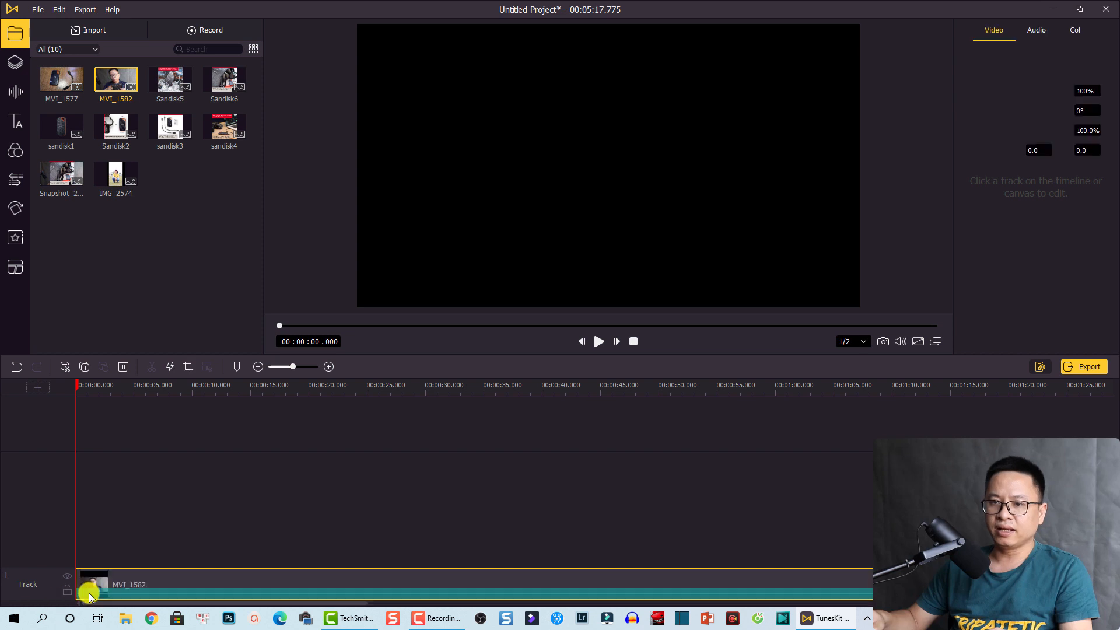
key("space")
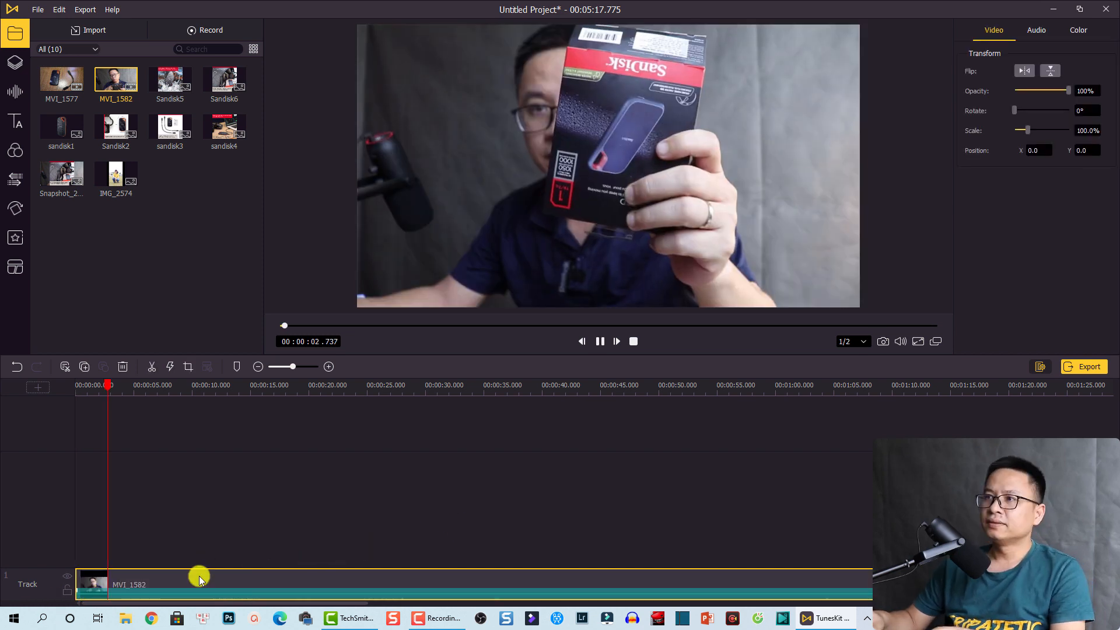
key("space")
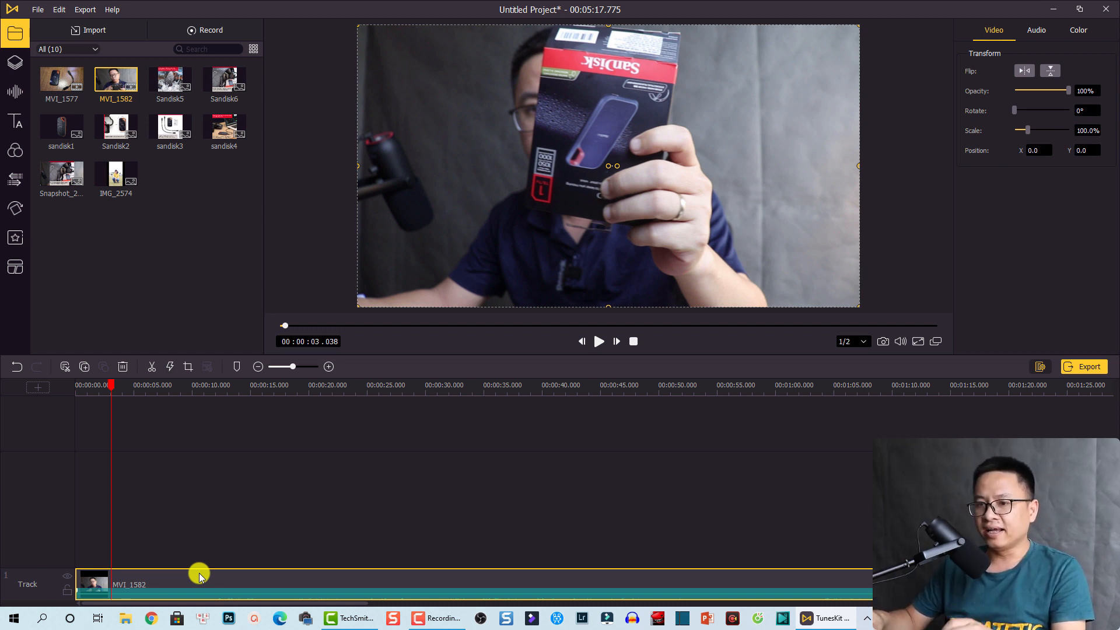
key("Home")
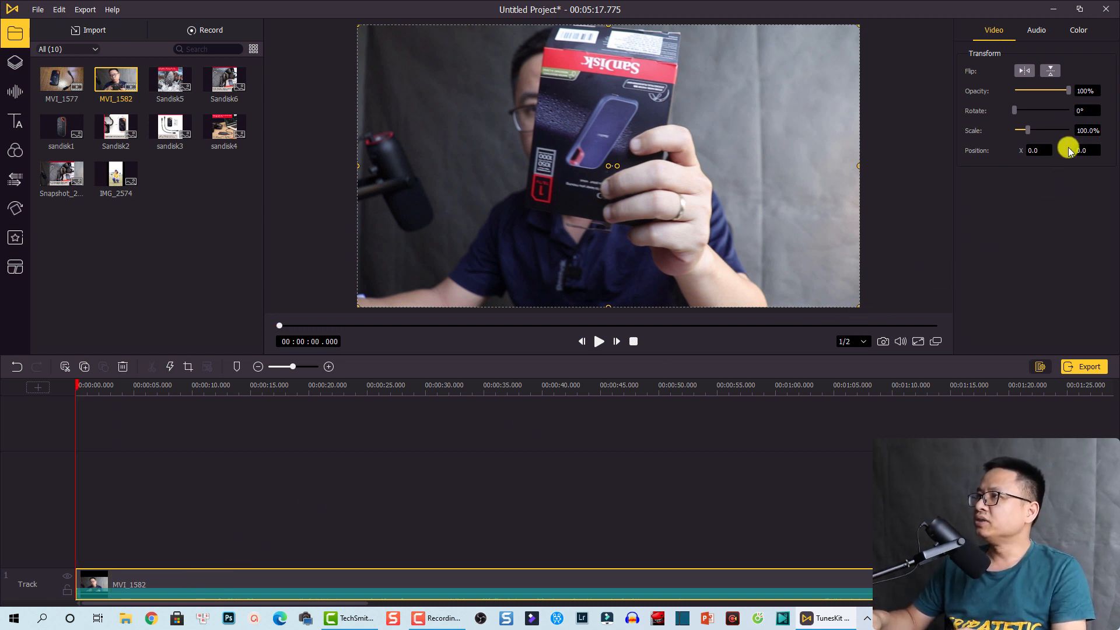
Step: Mute the MVI_1582 clip by setting its audio volume to 0
left_click(1036, 29)
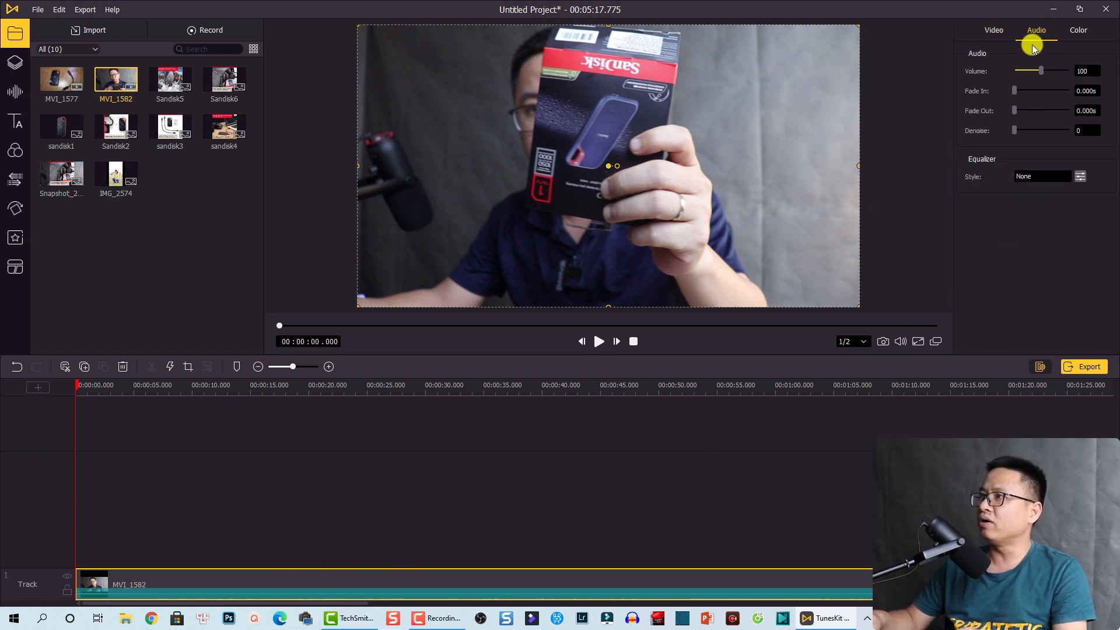
left_click_drag(1041, 71, 1009, 71)
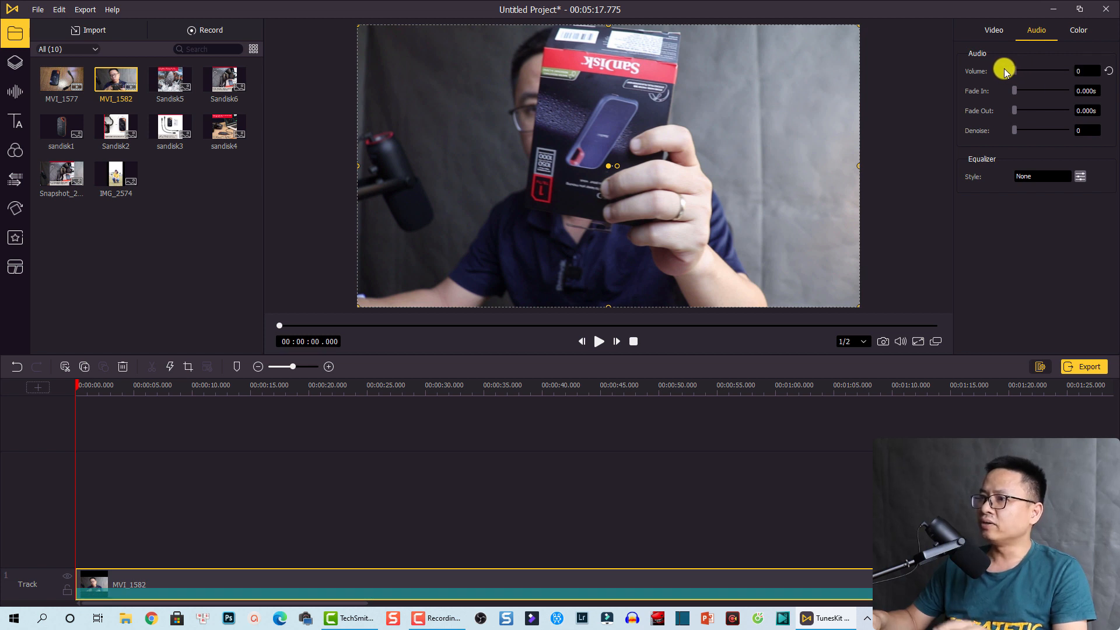
left_click(254, 530)
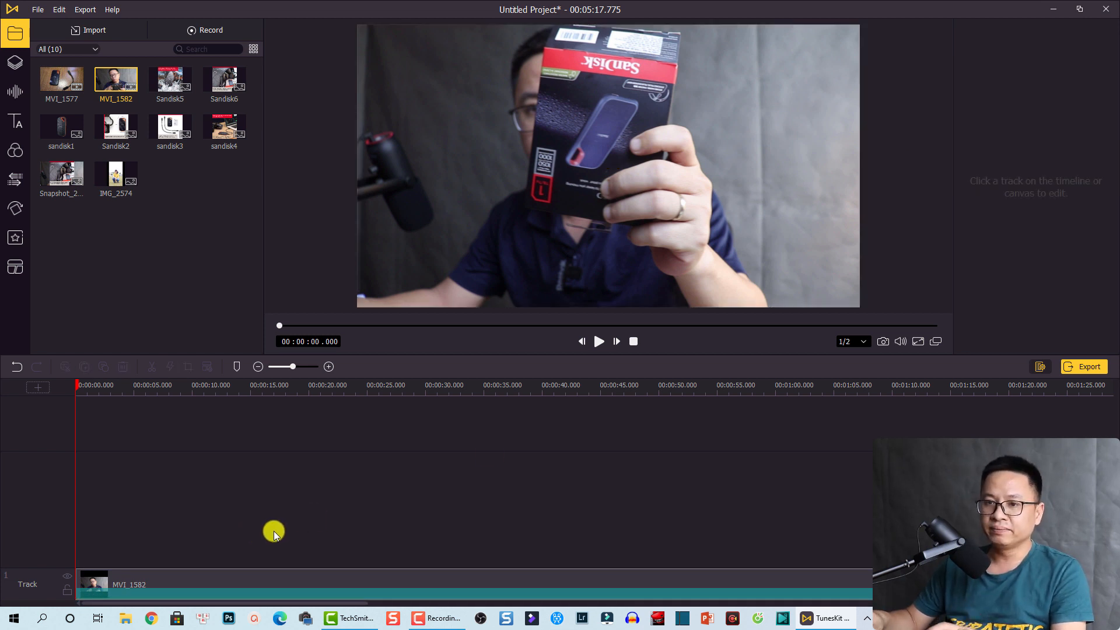
Step: Place the sandisk1 image on track 2 above the video, starting at 00:00:09.100
left_click(182, 386)
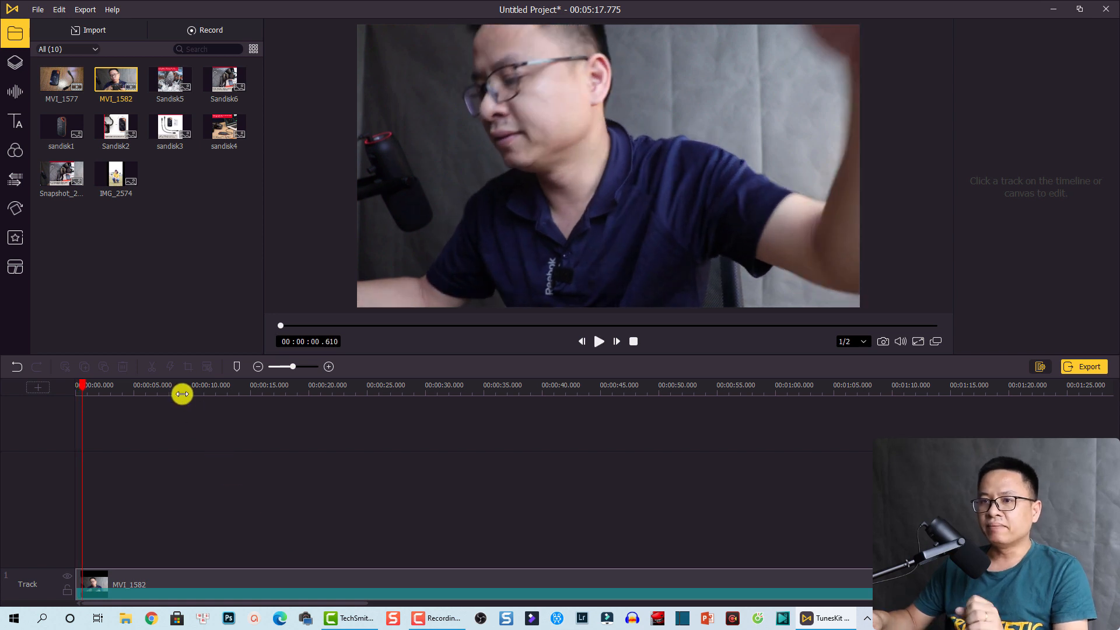
left_click(195, 581)
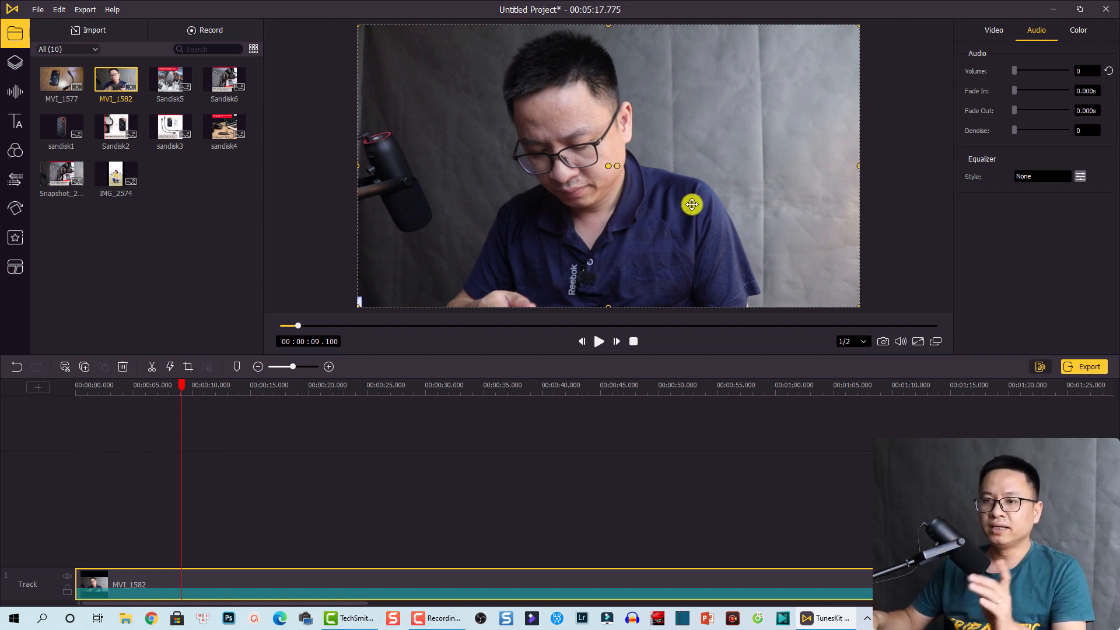
left_click(175, 518)
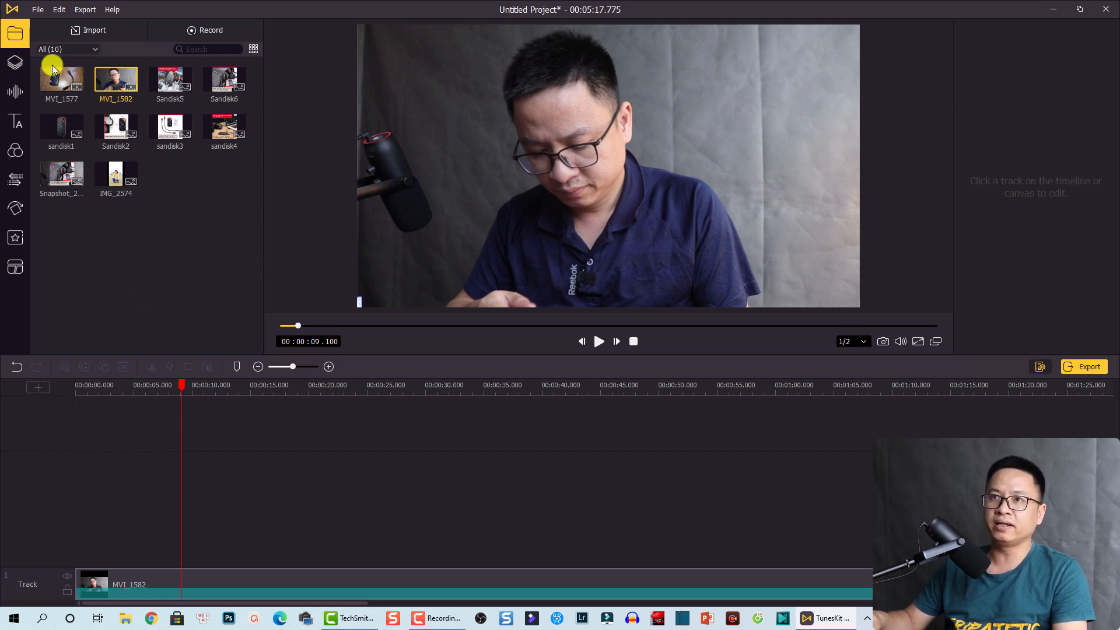
left_click(201, 209)
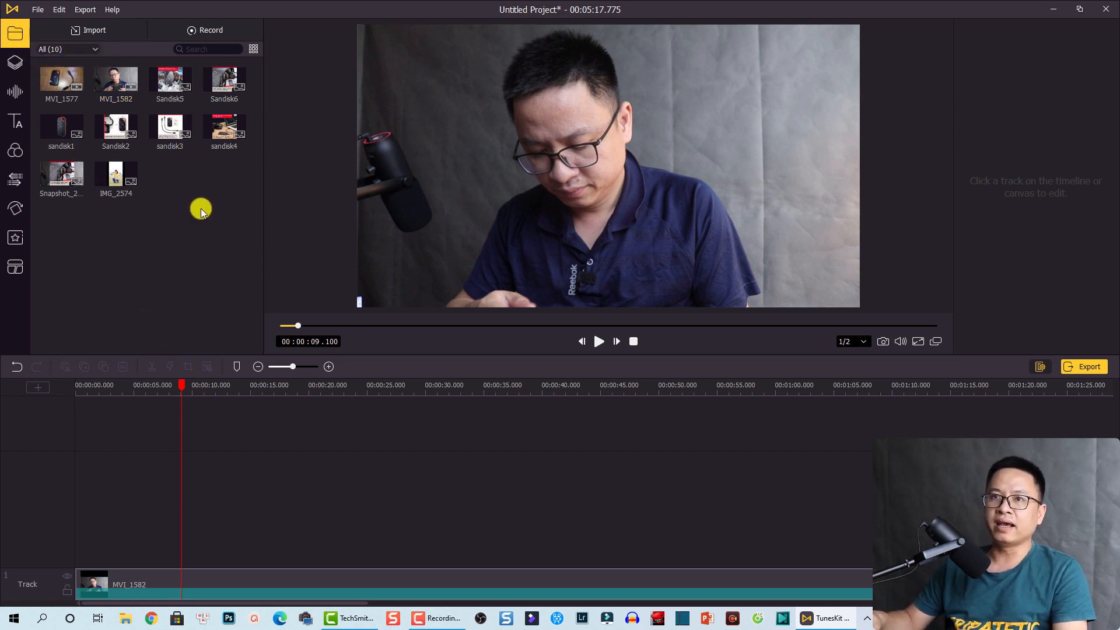
left_click(60, 135)
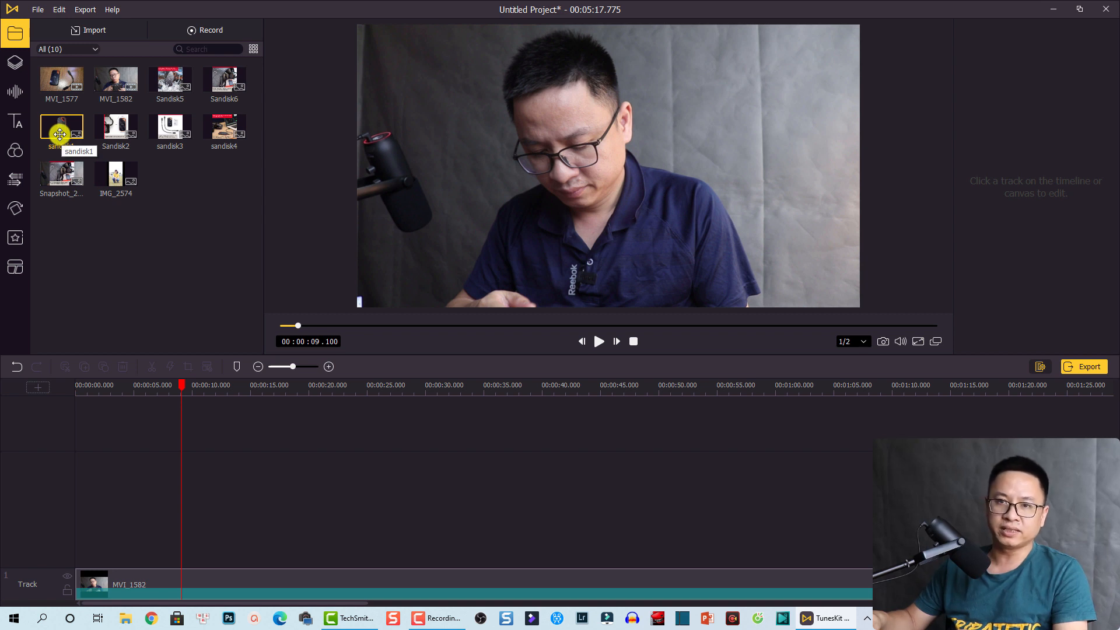
left_click_drag(60, 134, 184, 481)
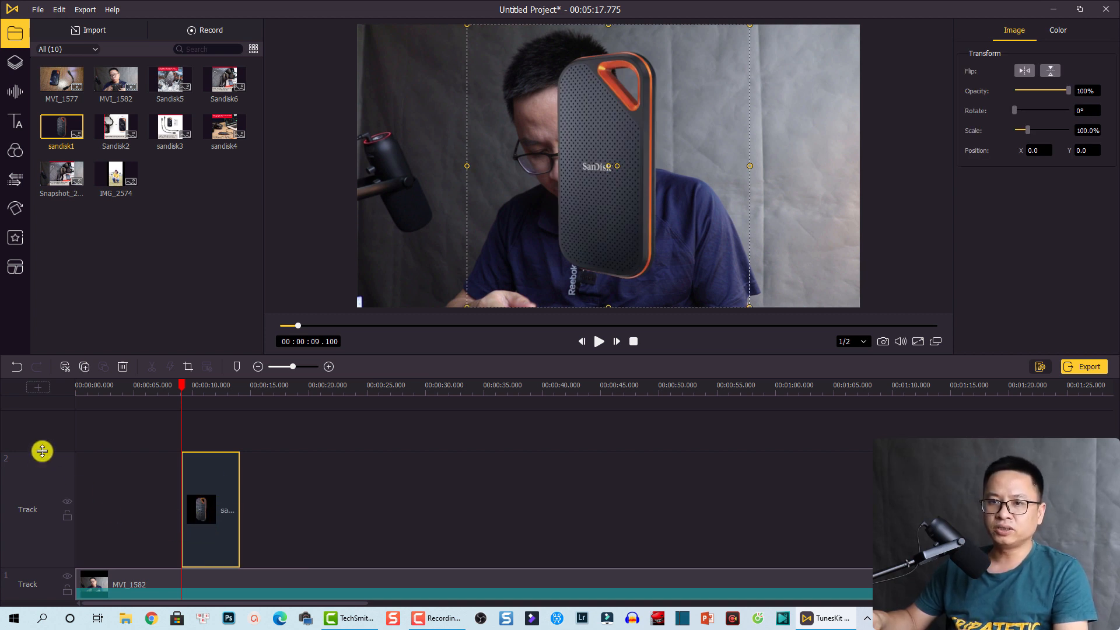
Step: Reduce the height of track 2 and insert a new empty track above it
left_click_drag(42, 451, 47, 535)
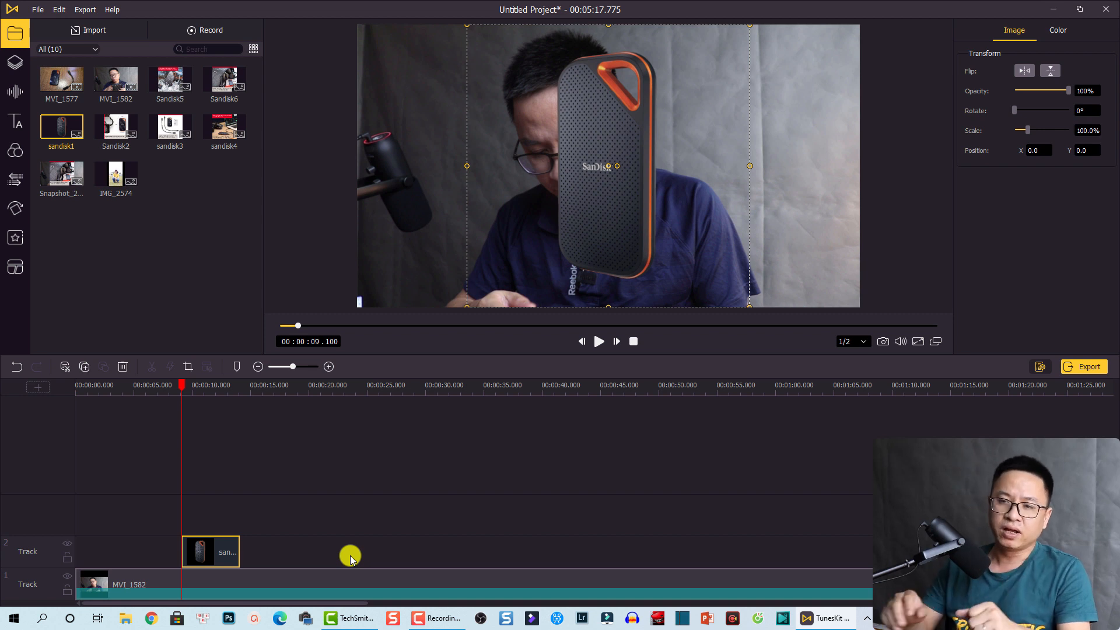
right_click(37, 513)
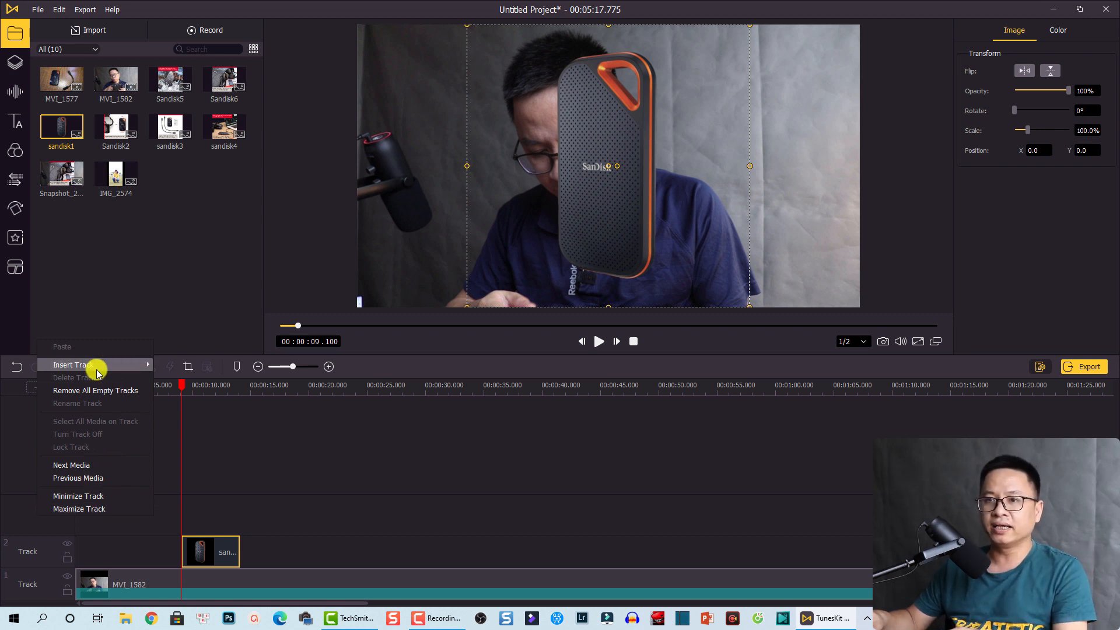
mouse_move(126, 367)
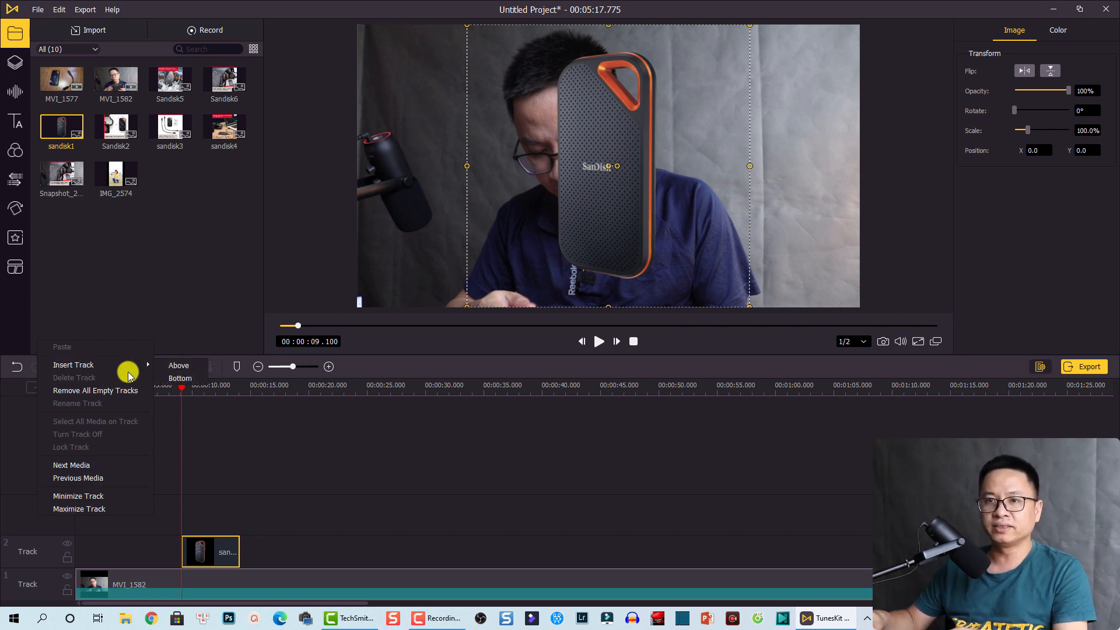
left_click(172, 366)
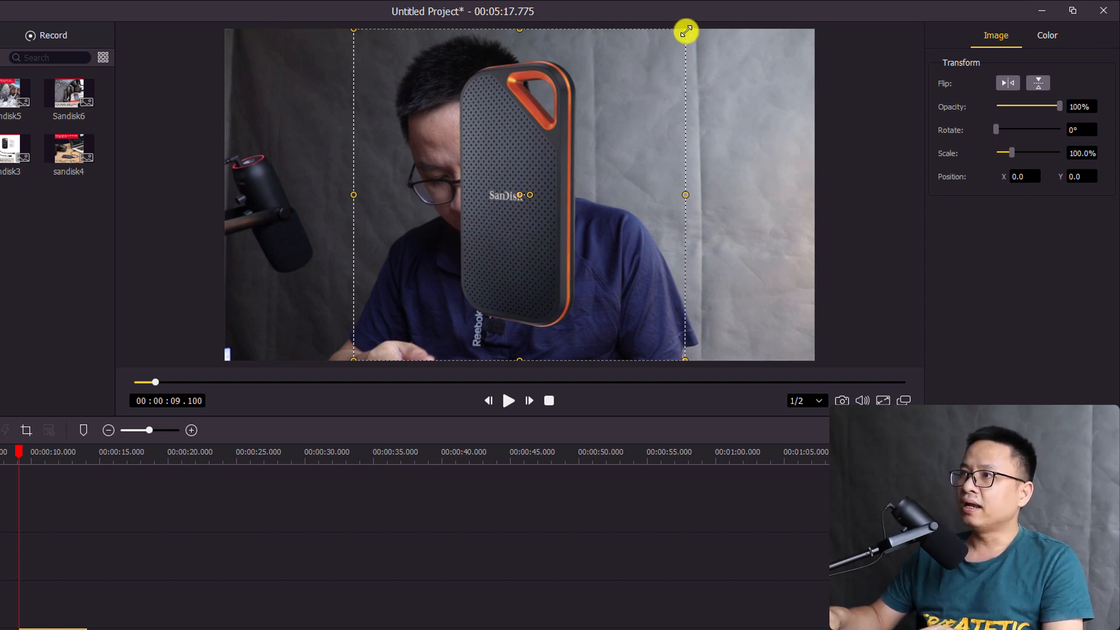
Step: Scale the sandisk1 image to 50%, rotate it 4°, move it to about X 520.7, Y -175.3, and preview the overlay
left_click_drag(686, 31, 521, 199)
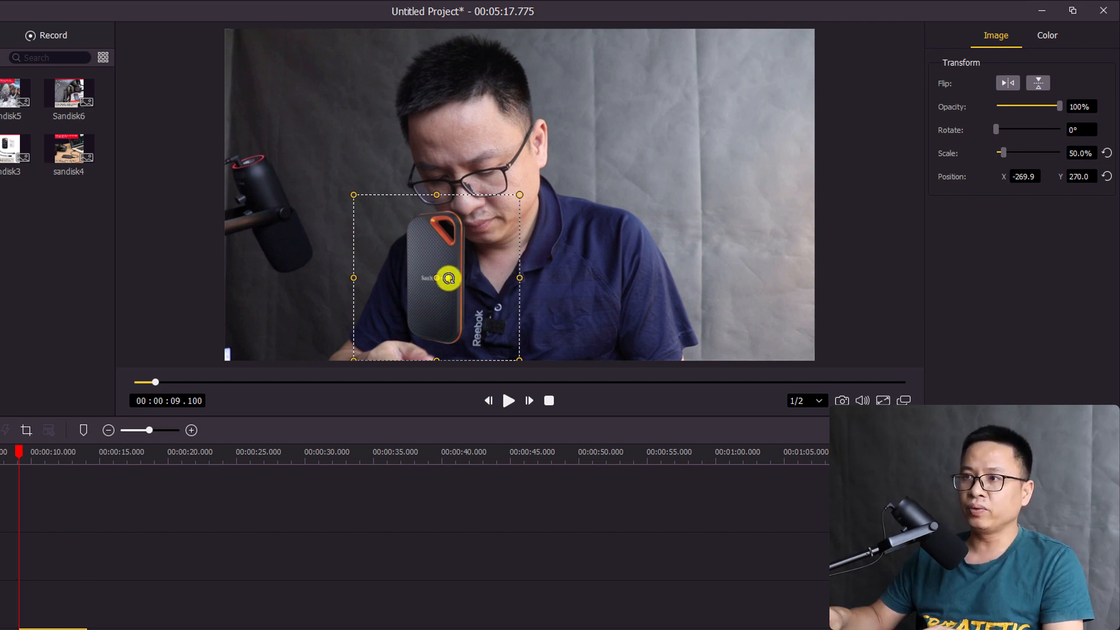
left_click_drag(449, 278, 428, 296)
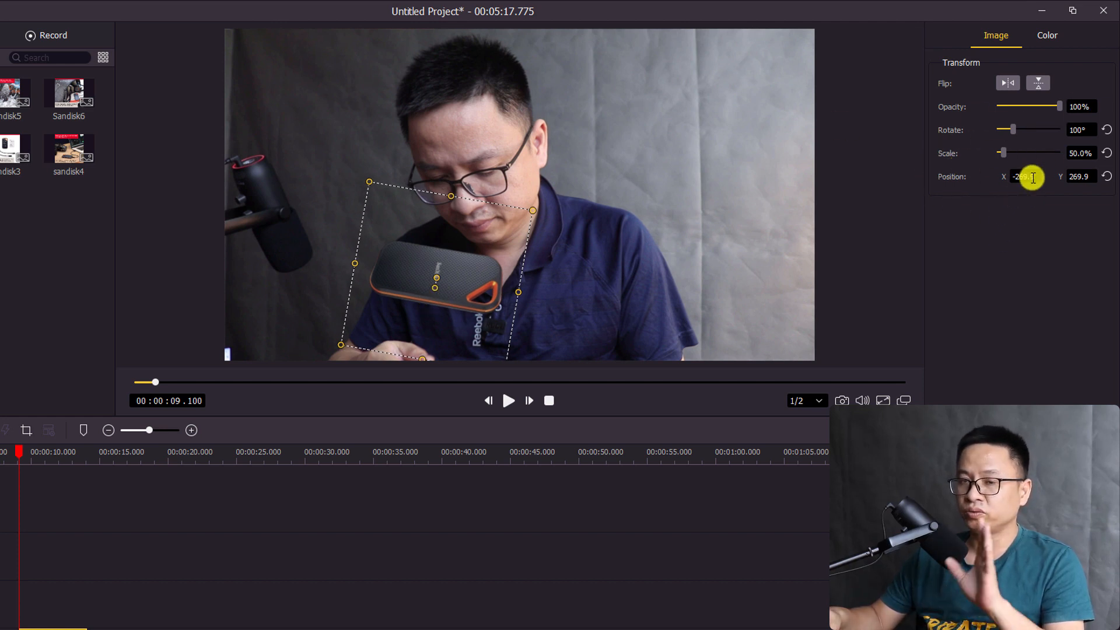
left_click_drag(452, 296, 676, 144)
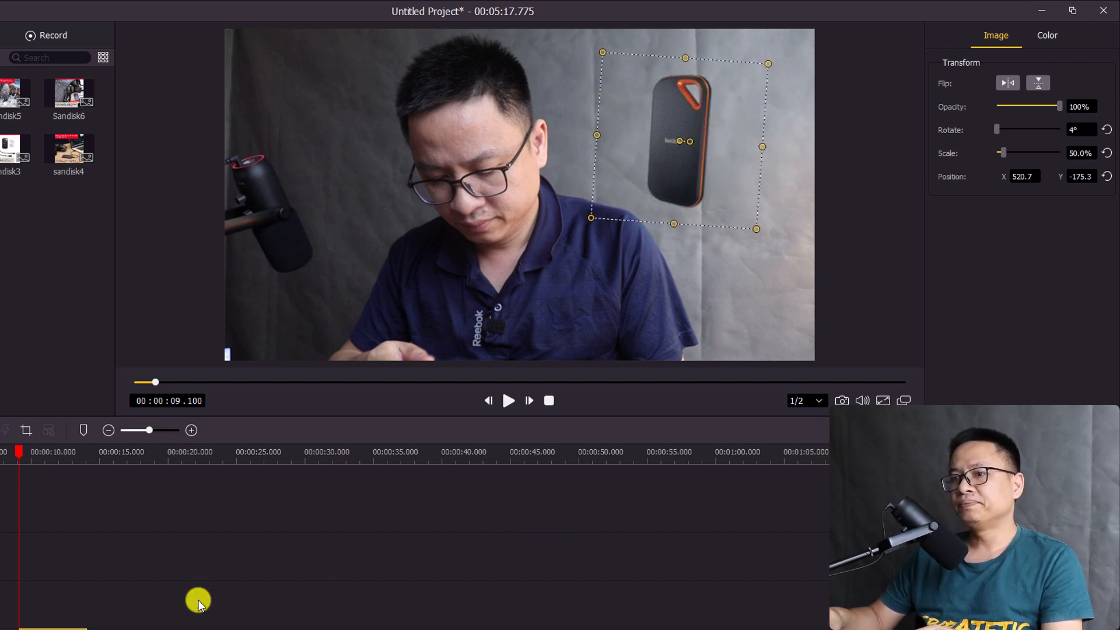
left_click(121, 610)
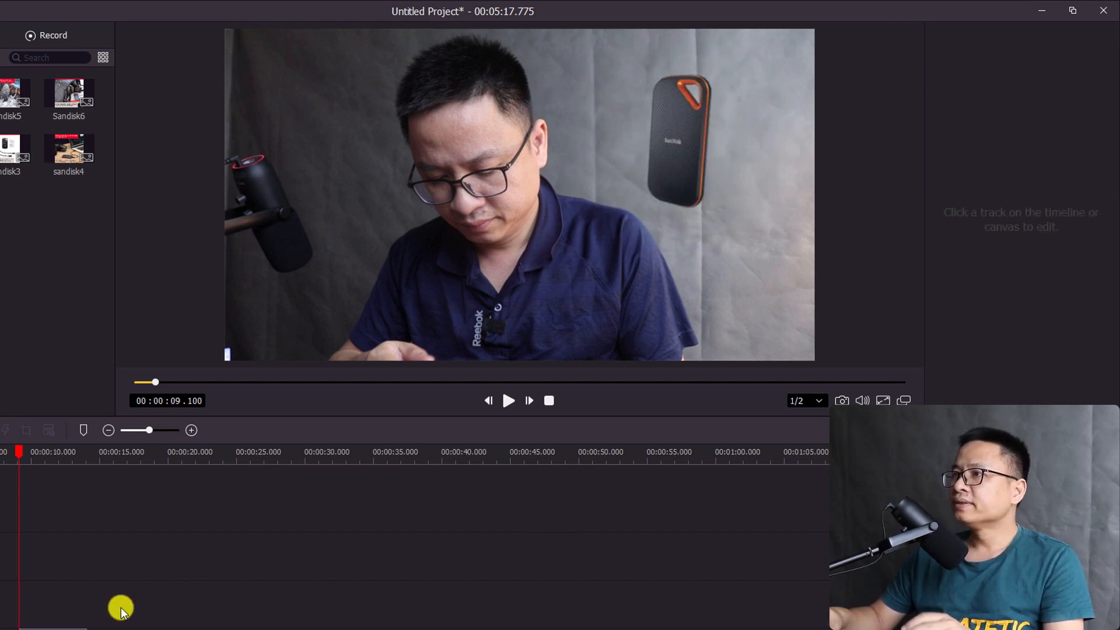
left_click(7, 453)
key("space")
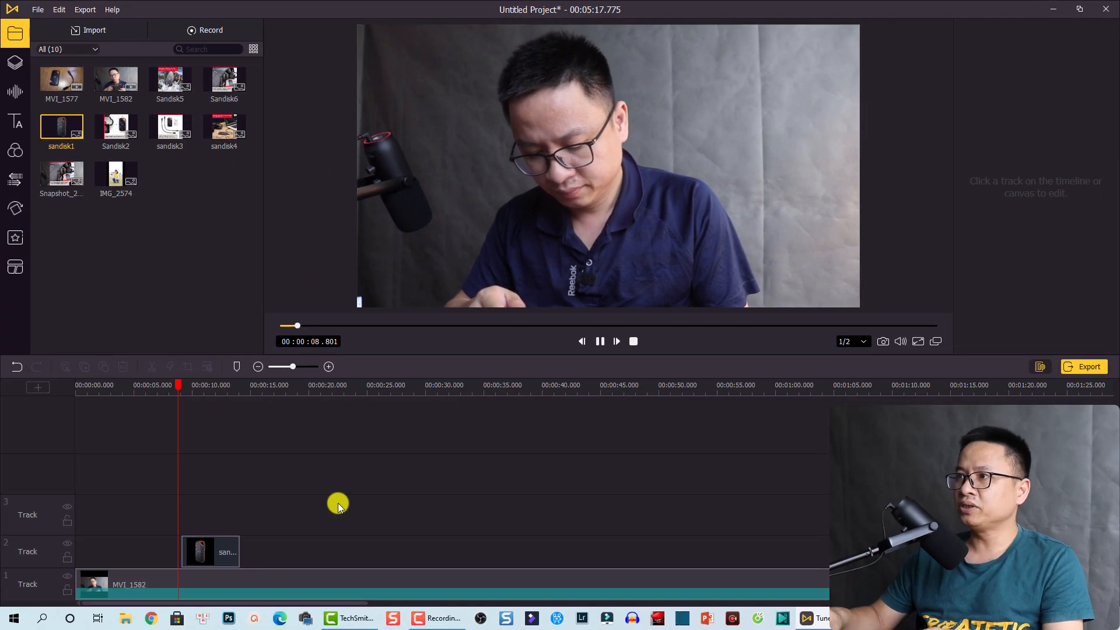
key("space")
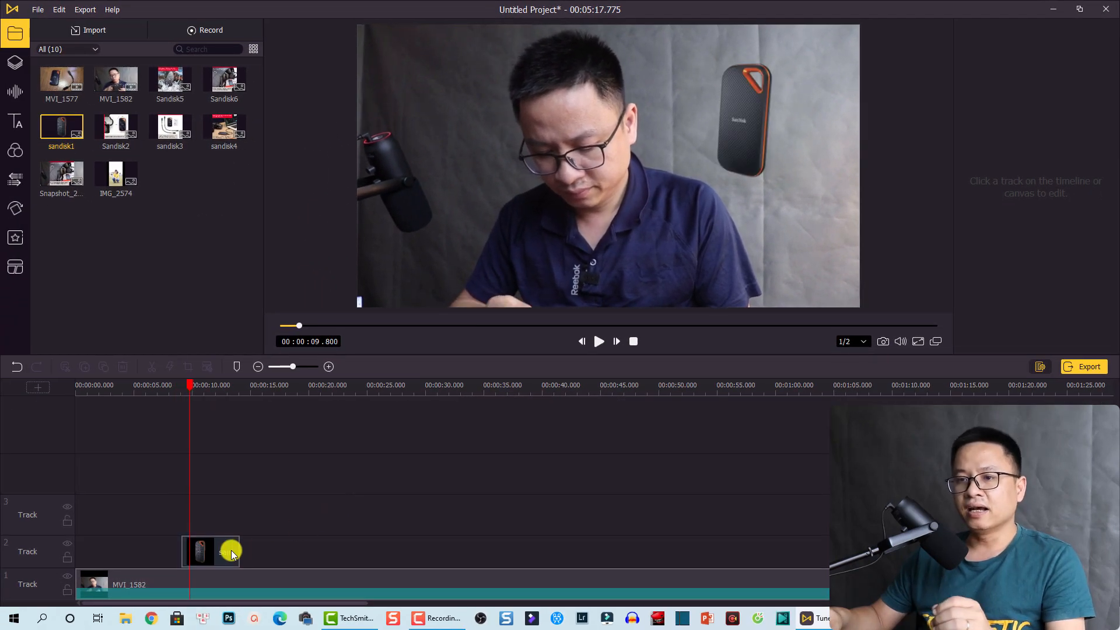
Step: Add the Wipe Up transition to the start of the sandisk1 image clip and play it back from 00:00:08.000
left_click(218, 551)
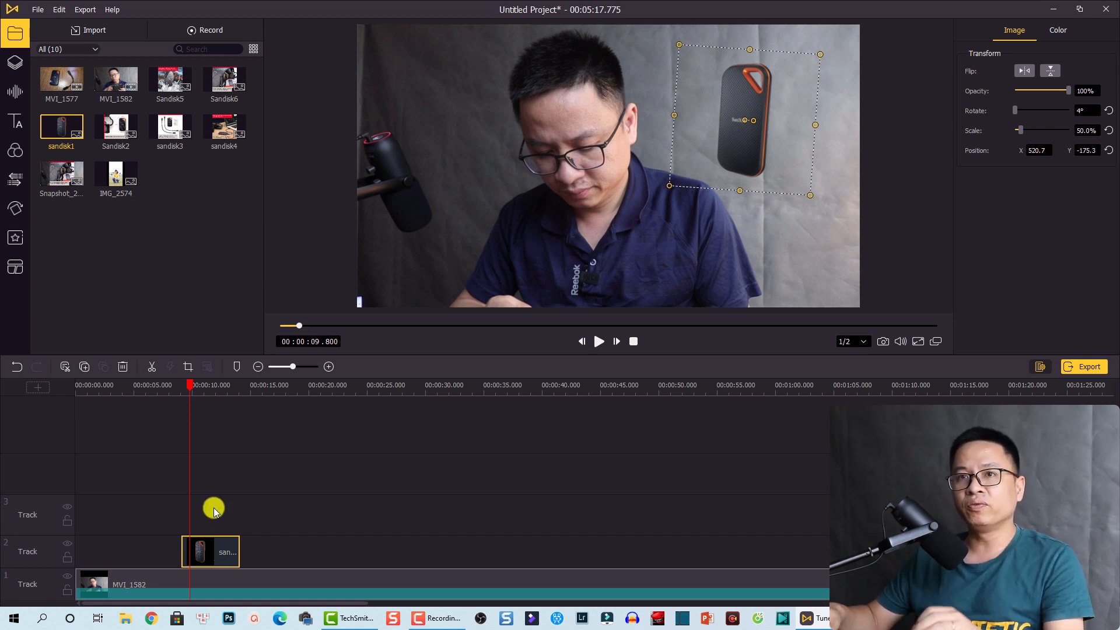
left_click(15, 181)
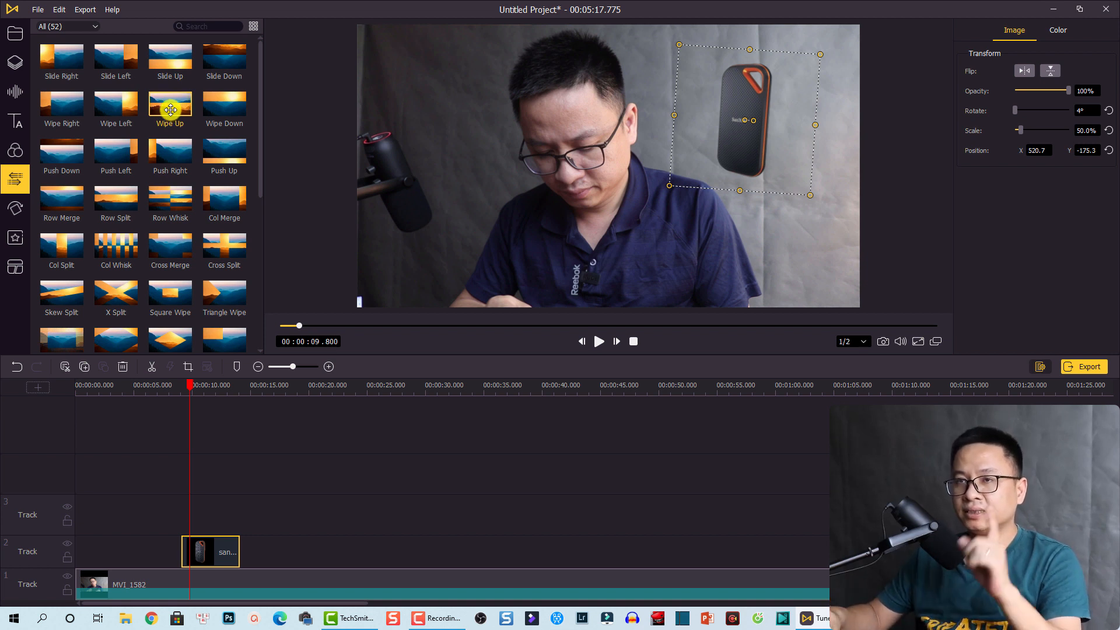
left_click_drag(170, 110, 190, 545)
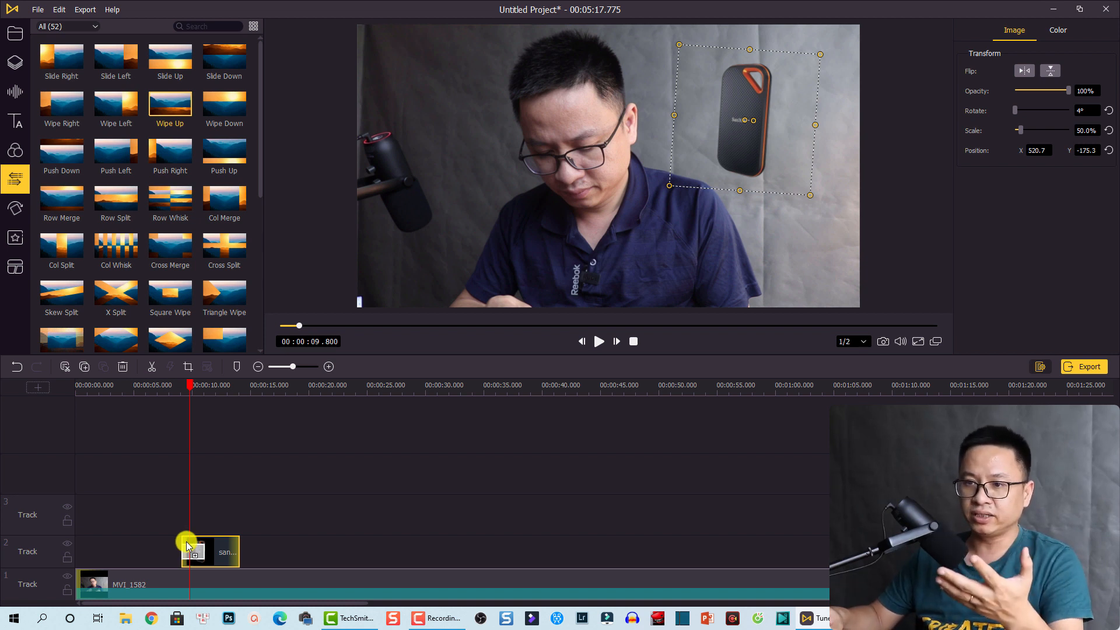
left_click_drag(187, 545, 187, 545)
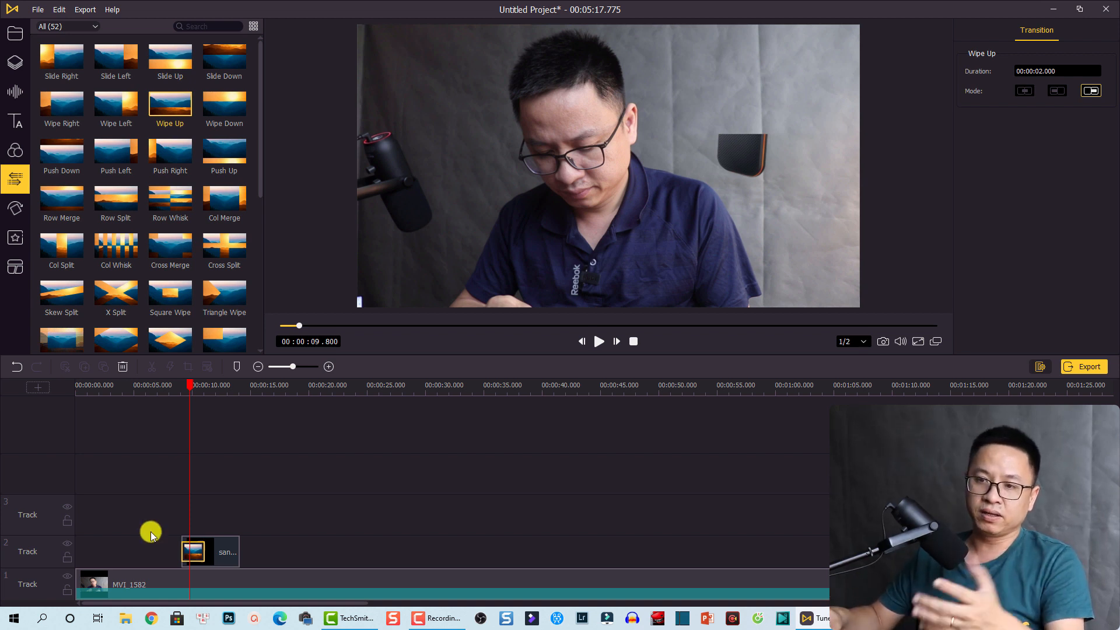
left_click(210, 583)
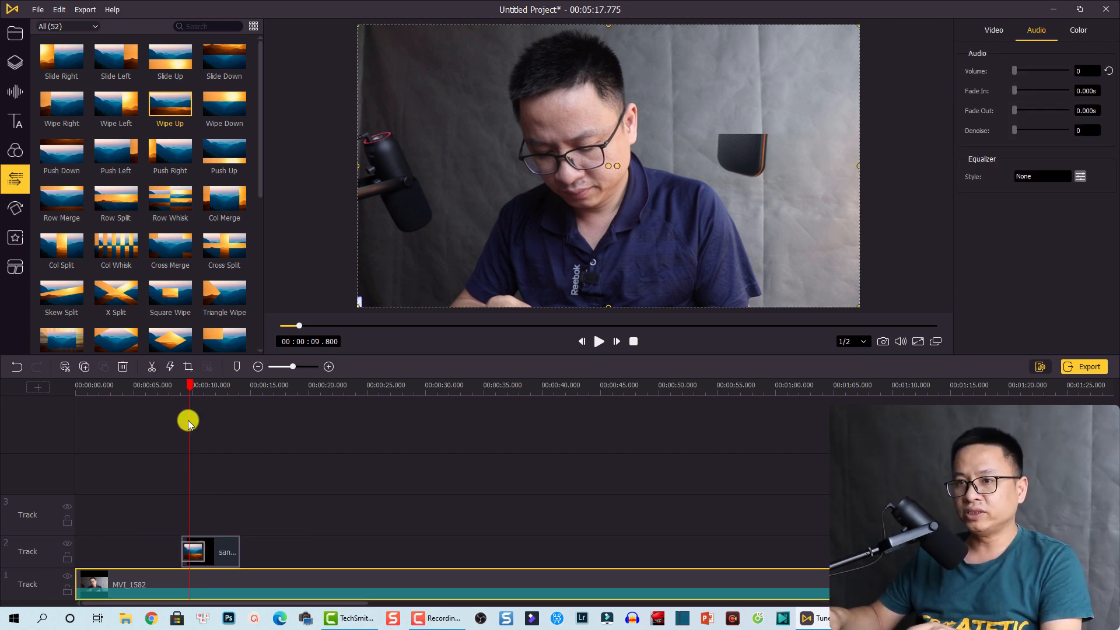
left_click(169, 391)
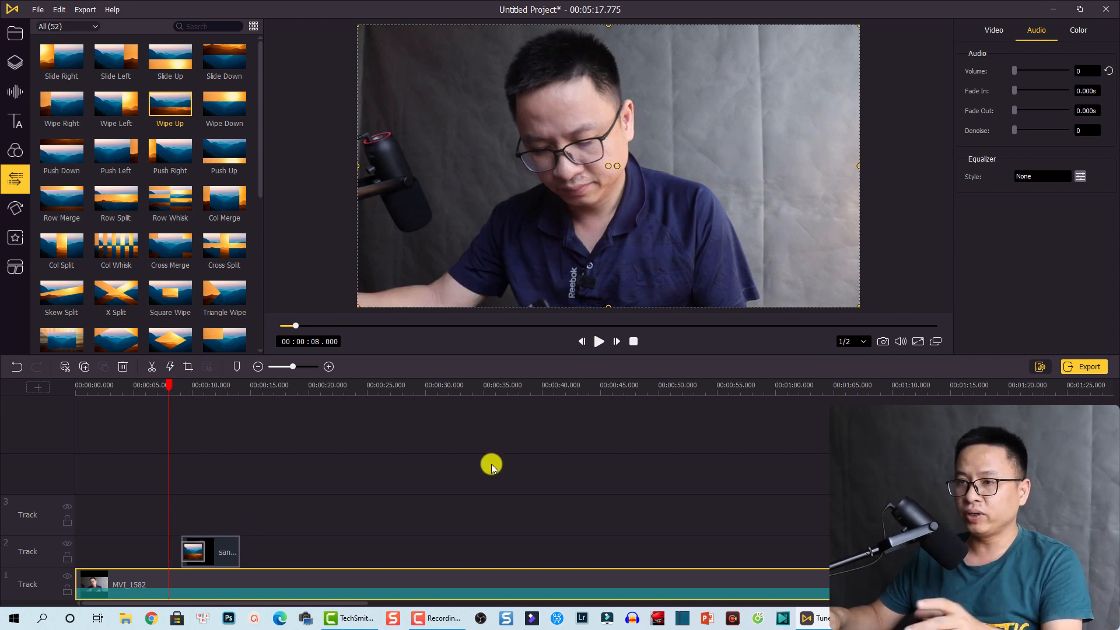
key("space")
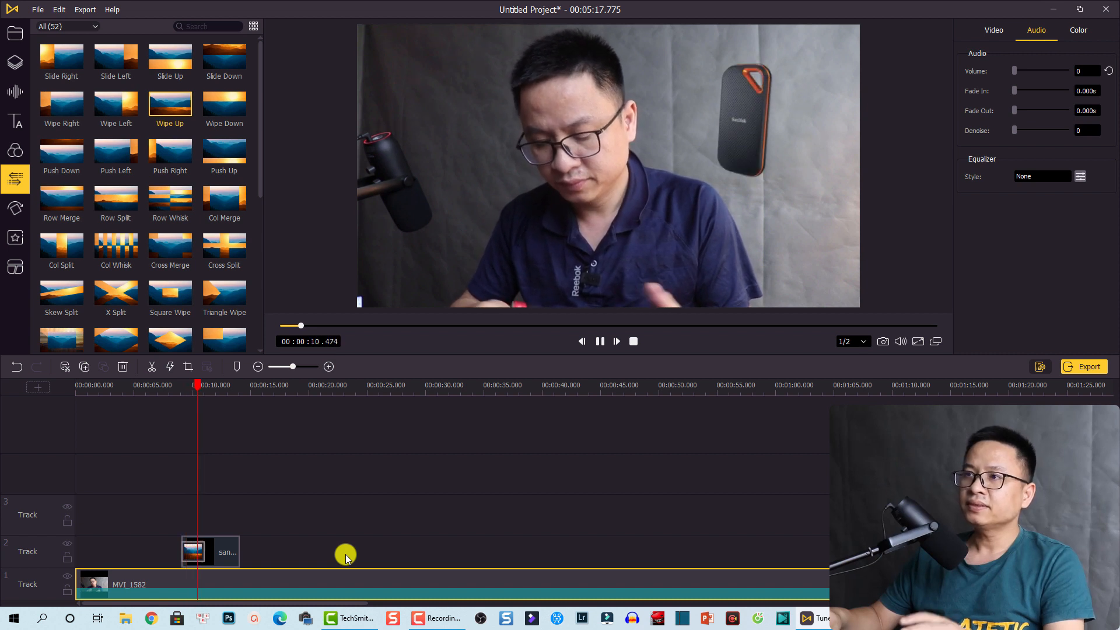
key("space")
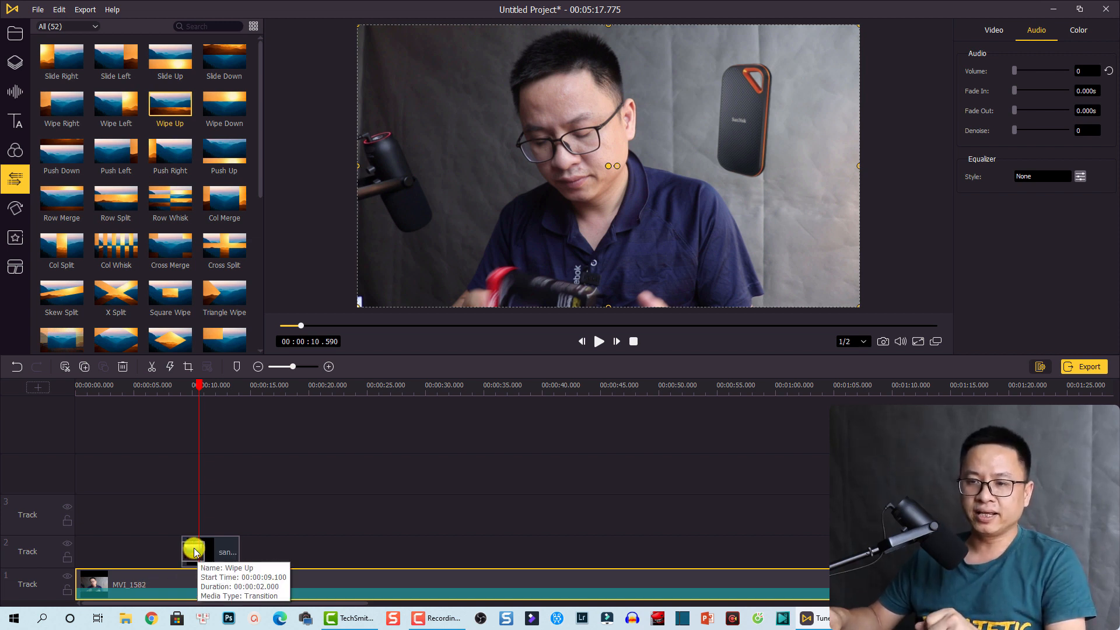
Step: Extend the end of the sandisk1 image clip on track 2 to about 00:00:17.250
left_click(194, 551)
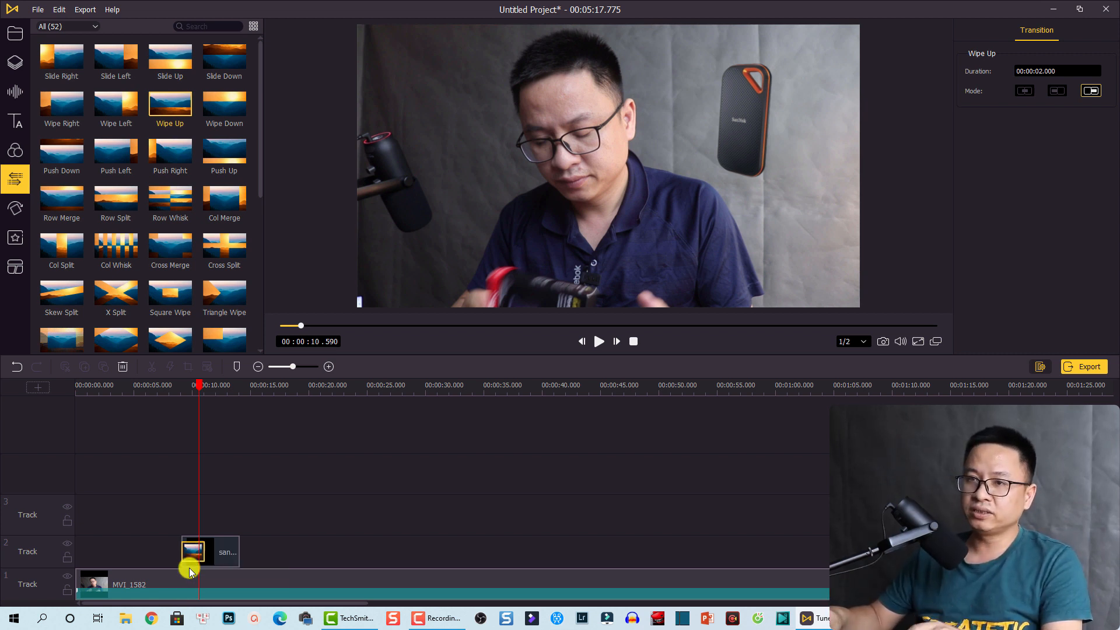
left_click(236, 553)
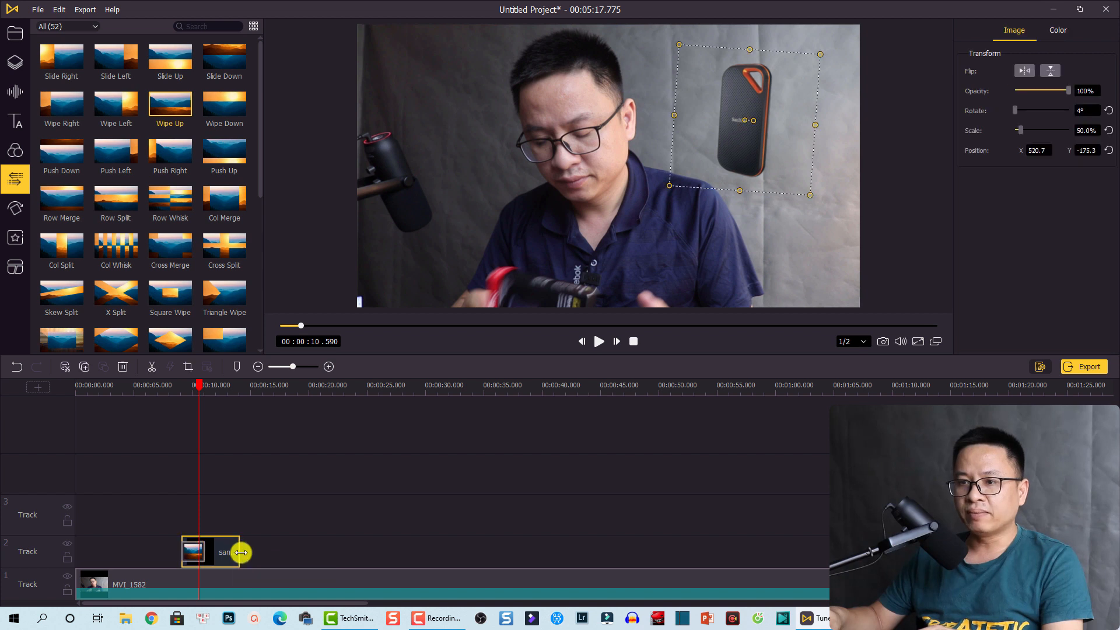
left_click_drag(239, 548, 275, 547)
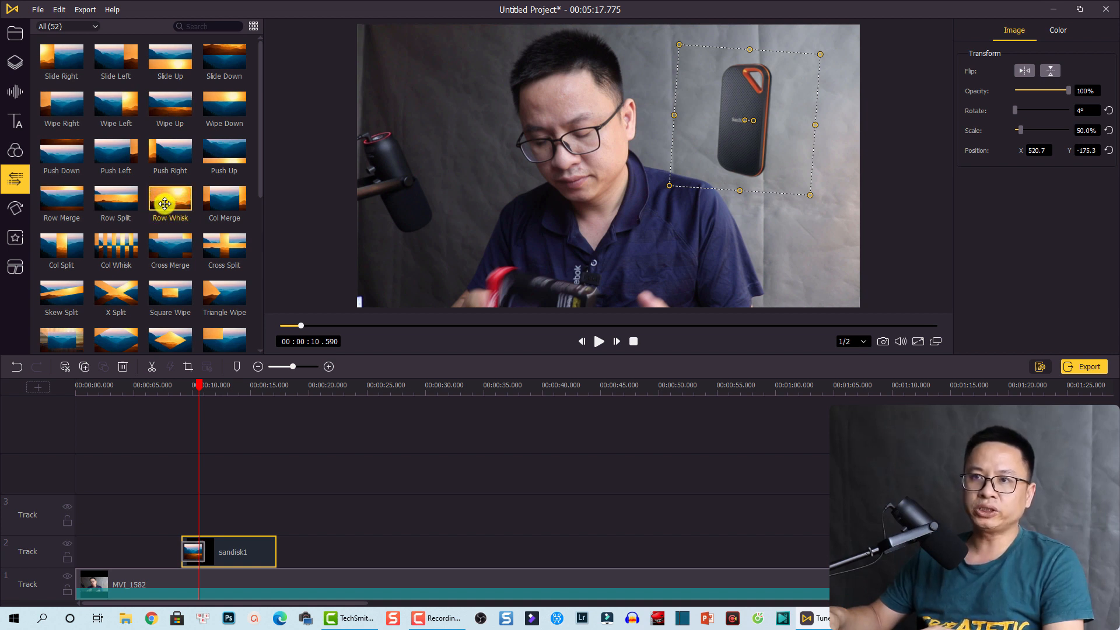
Step: Add the Row Whisk transition to the end of the sandisk1 image clip and play it back from 00:00:14.350
left_click_drag(166, 207, 258, 544)
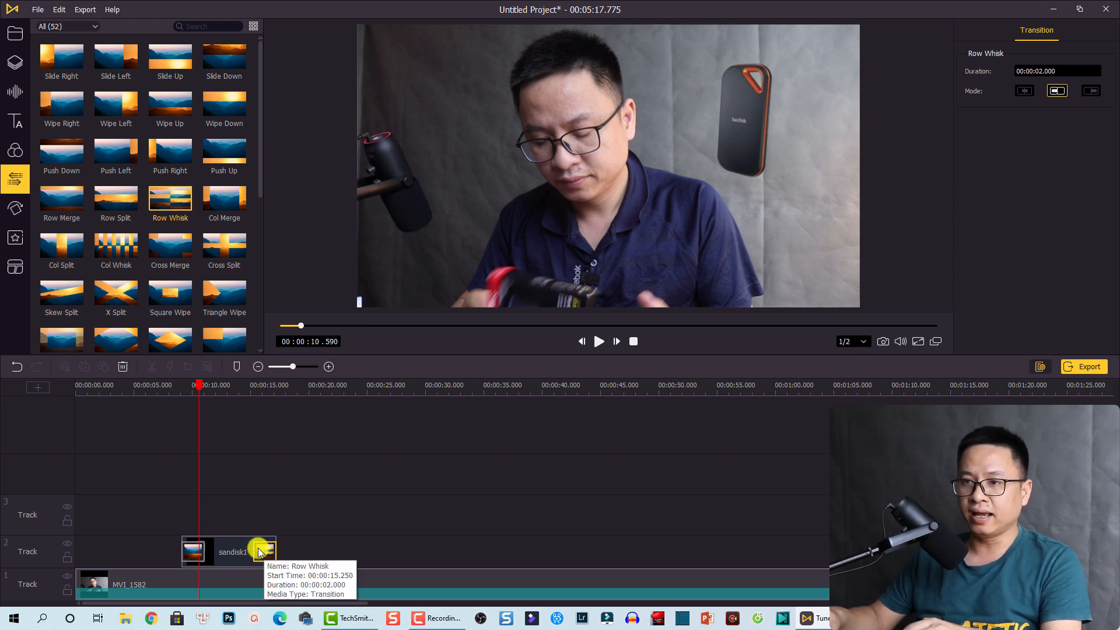
left_click(243, 392)
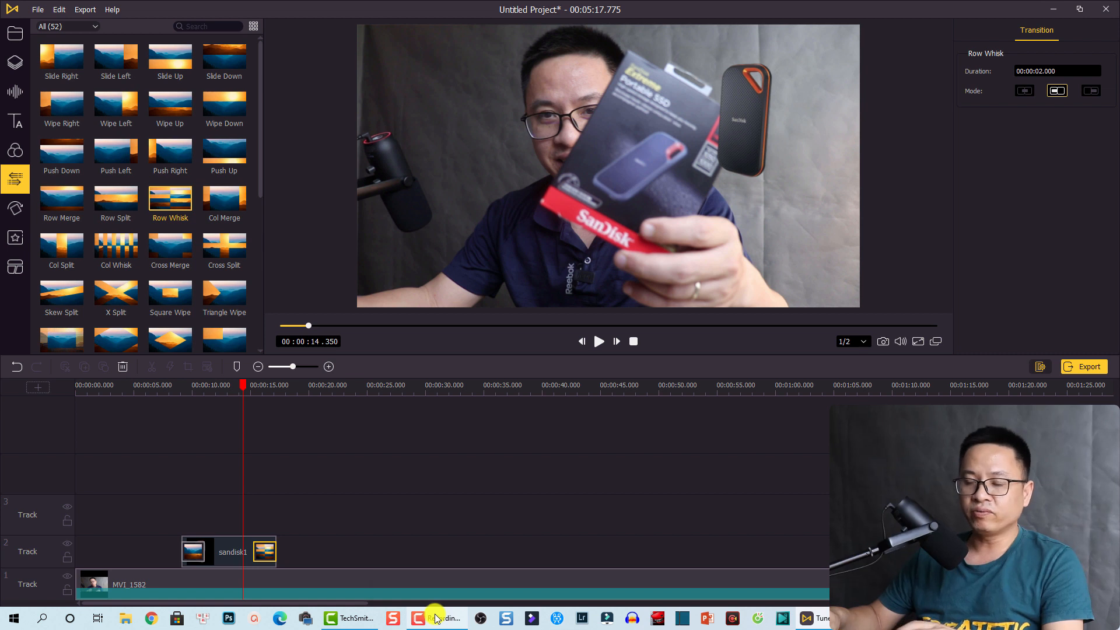
key("space")
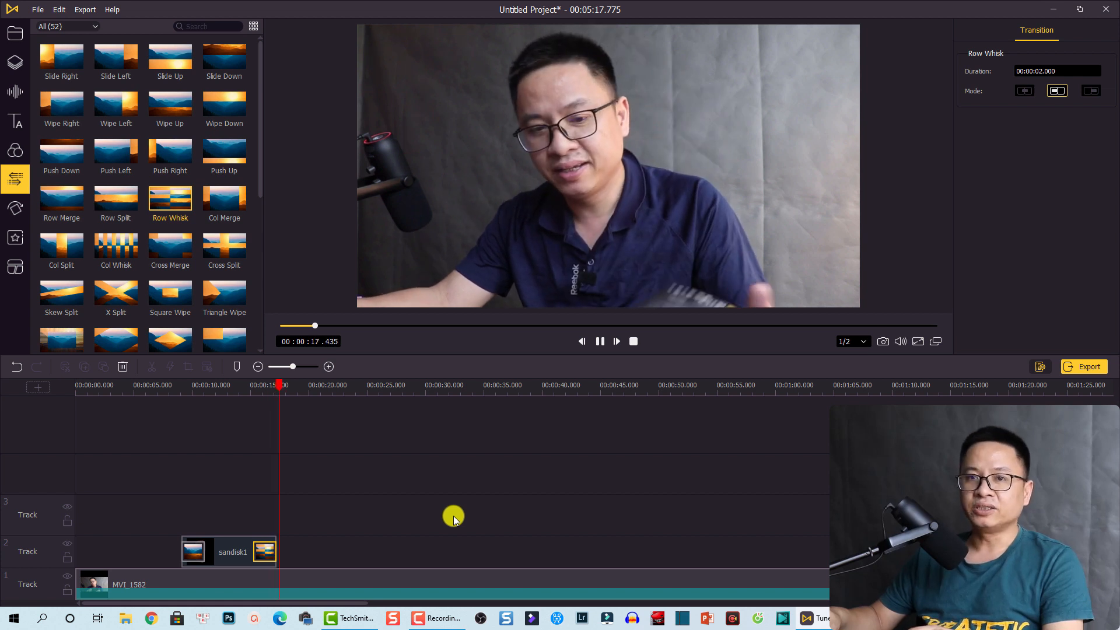
key("space")
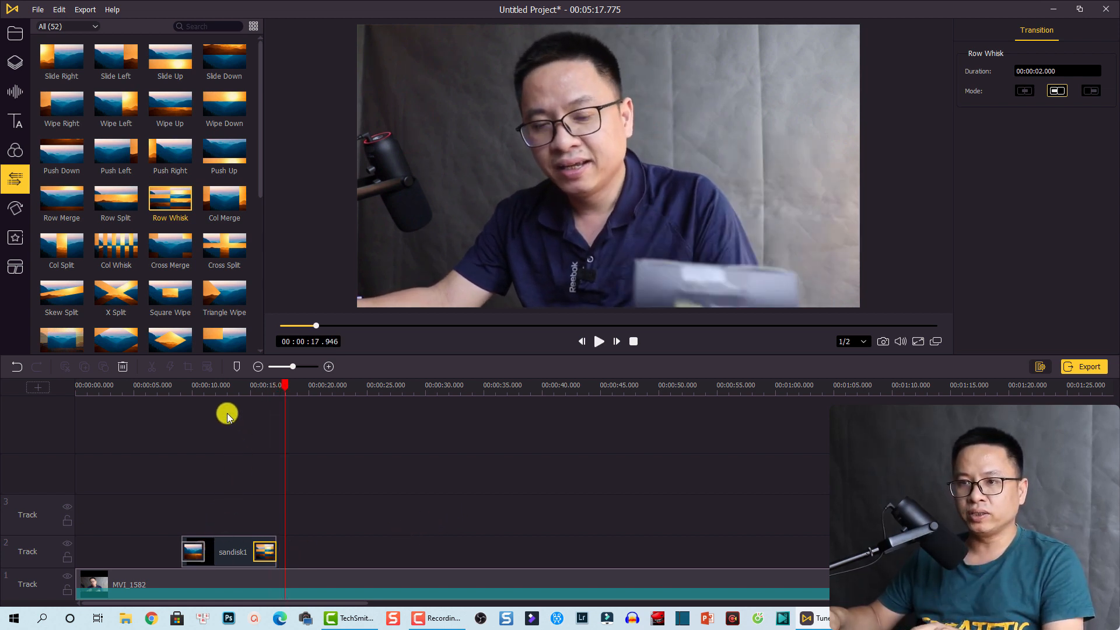
left_click(220, 386)
left_click(235, 548)
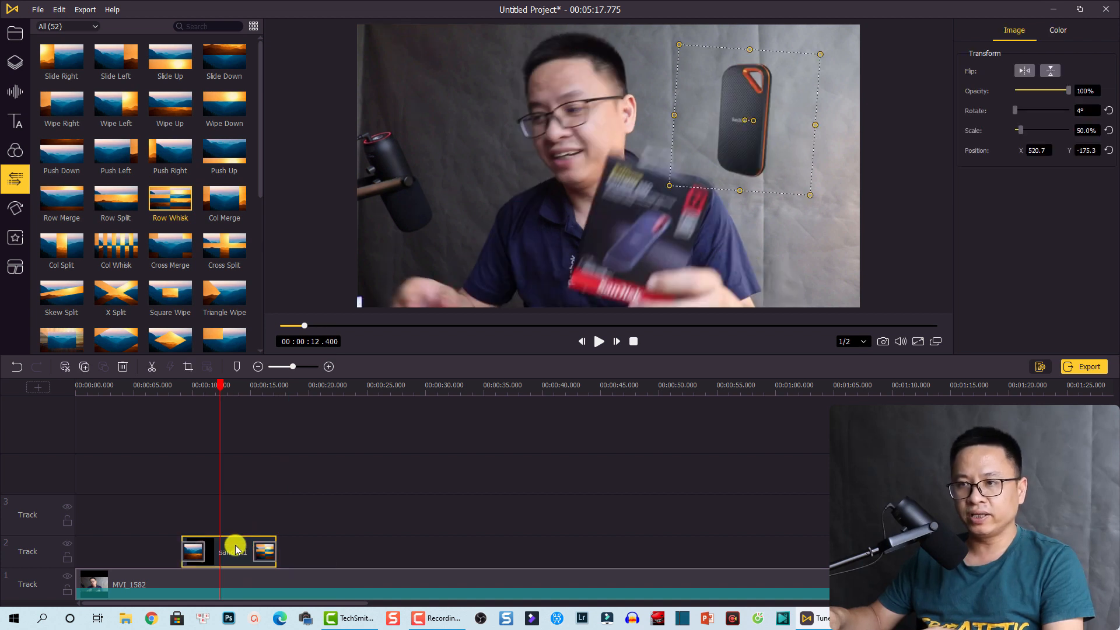
Step: Place the Sandisk5 image on track 2, starting at 00:00:25.000
left_click(366, 386)
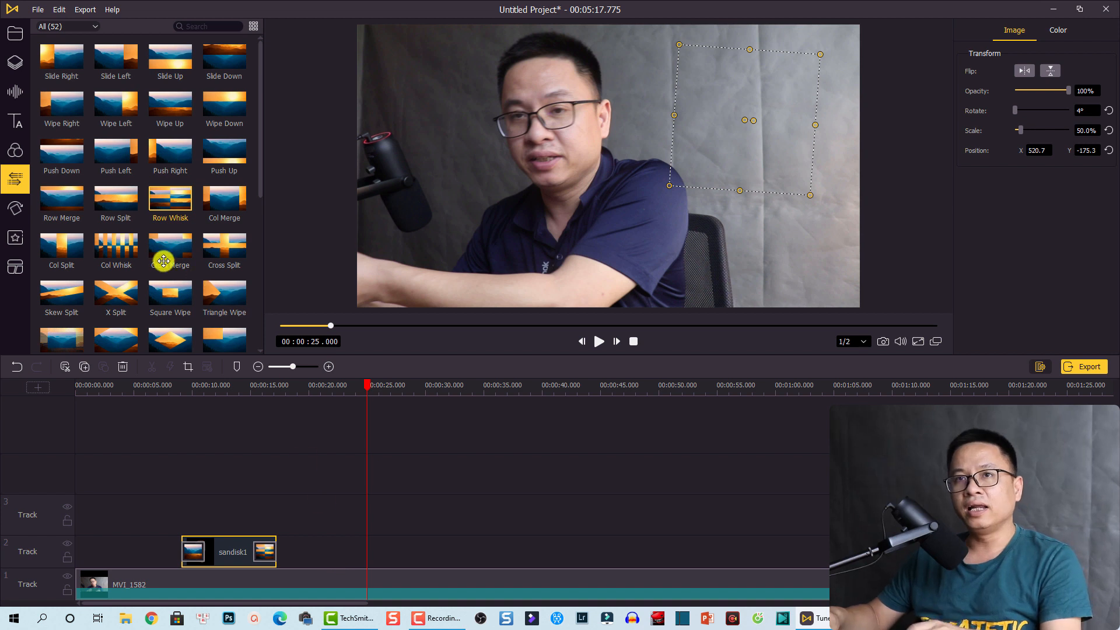
left_click(14, 37)
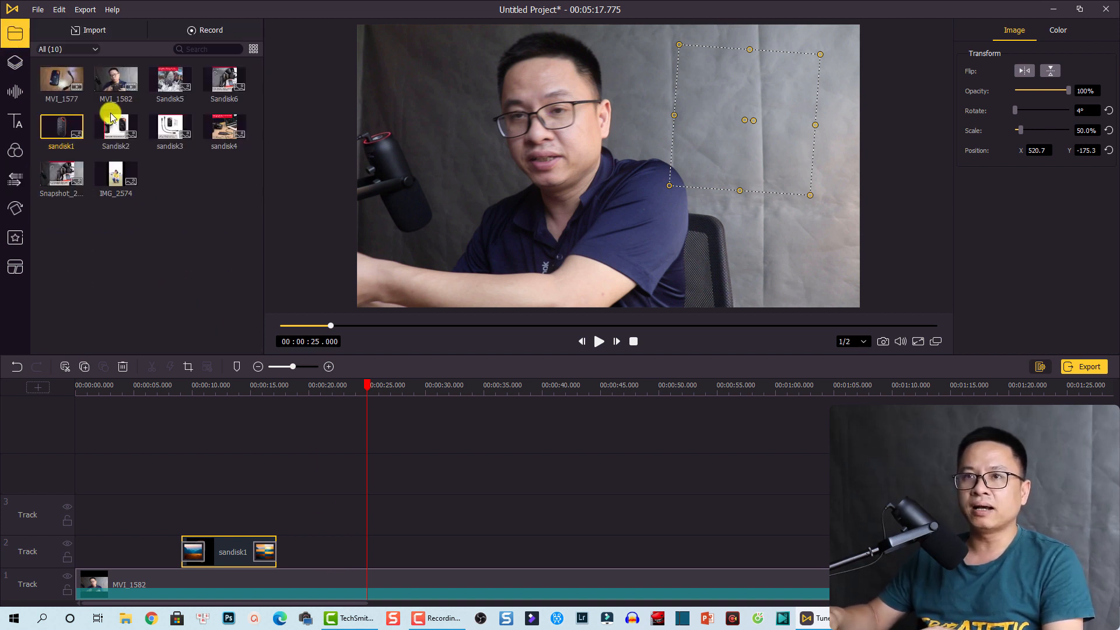
left_click_drag(169, 89, 369, 547)
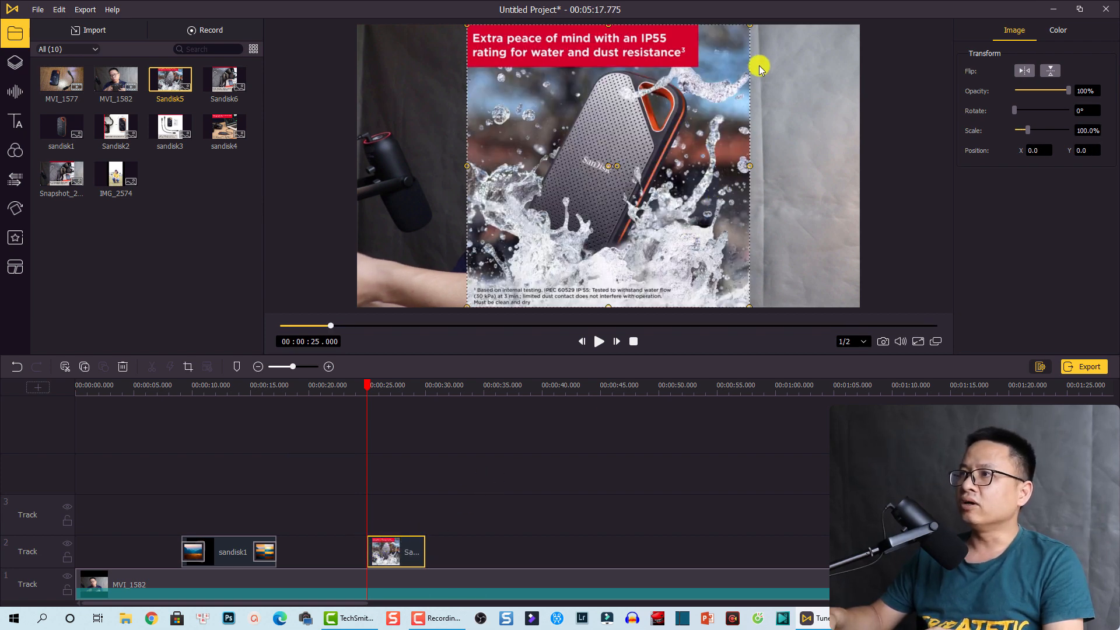
Step: Scale the Sandisk5 image to about 39.6% and move it to about X 446.1, Y 213.5, beside the presenter
left_click_drag(749, 25, 578, 196)
left_click_drag(525, 260, 715, 240)
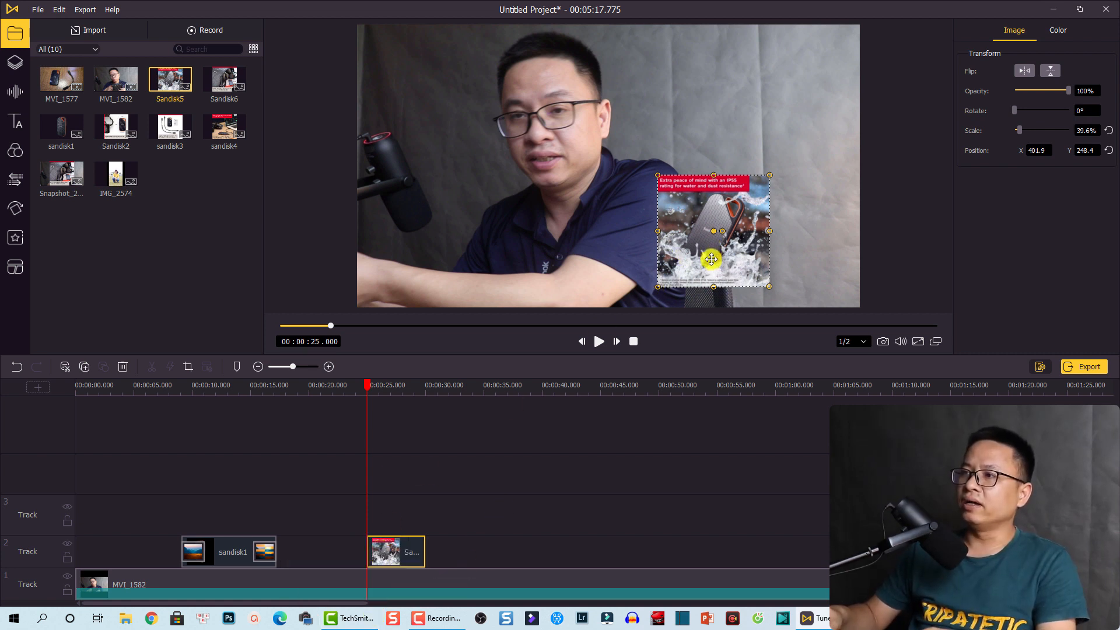
left_click_drag(708, 259, 719, 249)
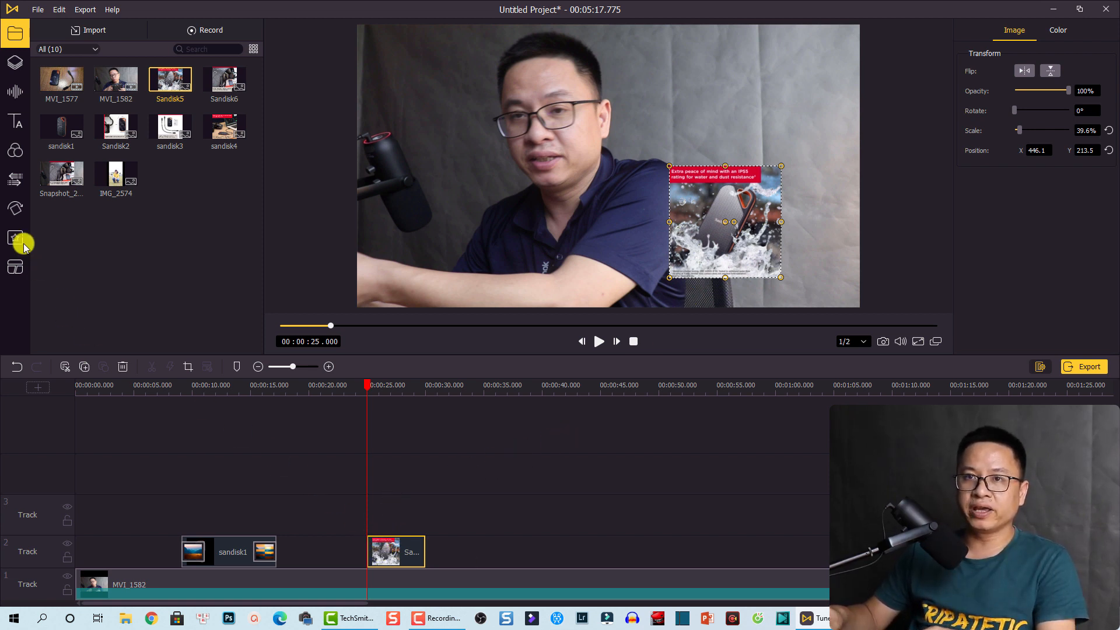
Step: Apply the Drop Bounce motion to the Sandisk5 image clip and play it back from 00:00:24.450
left_click(16, 208)
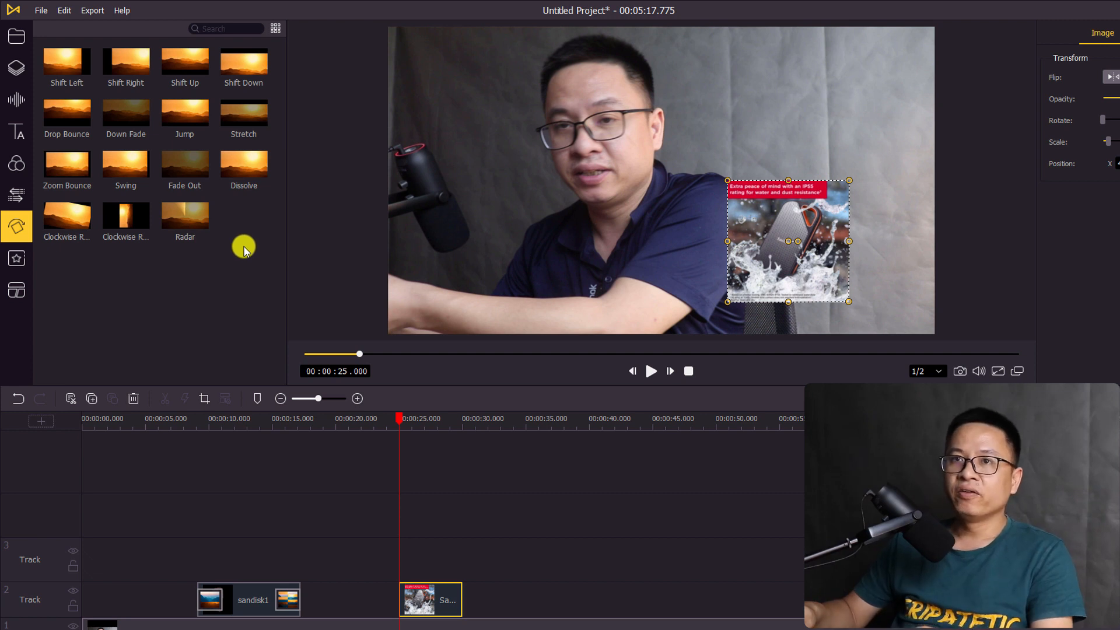
left_click(69, 122)
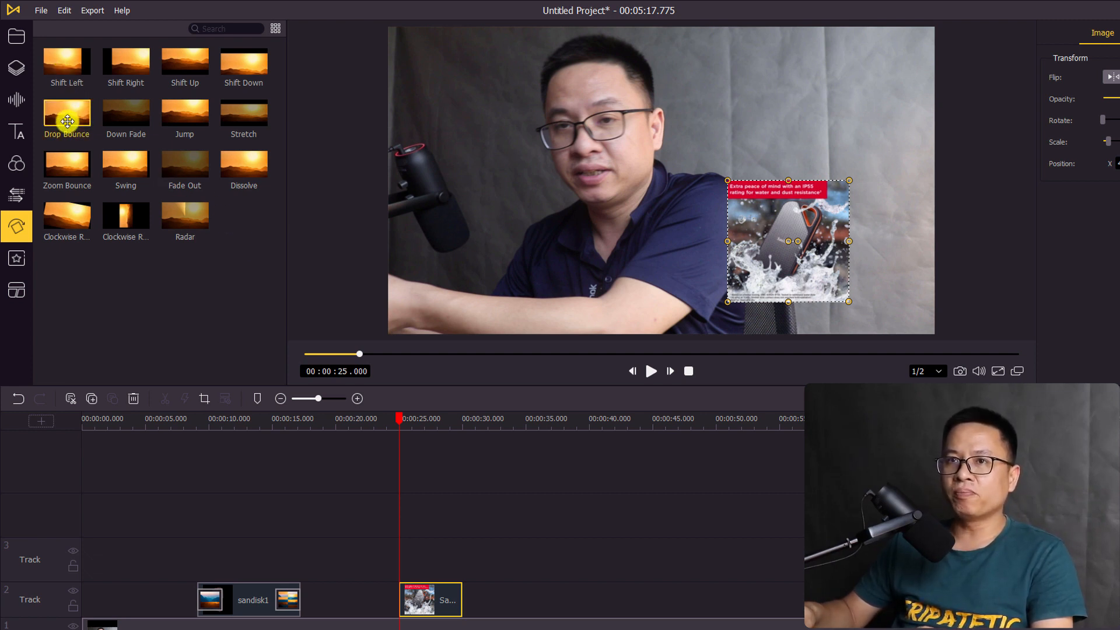
left_click_drag(67, 120, 348, 507)
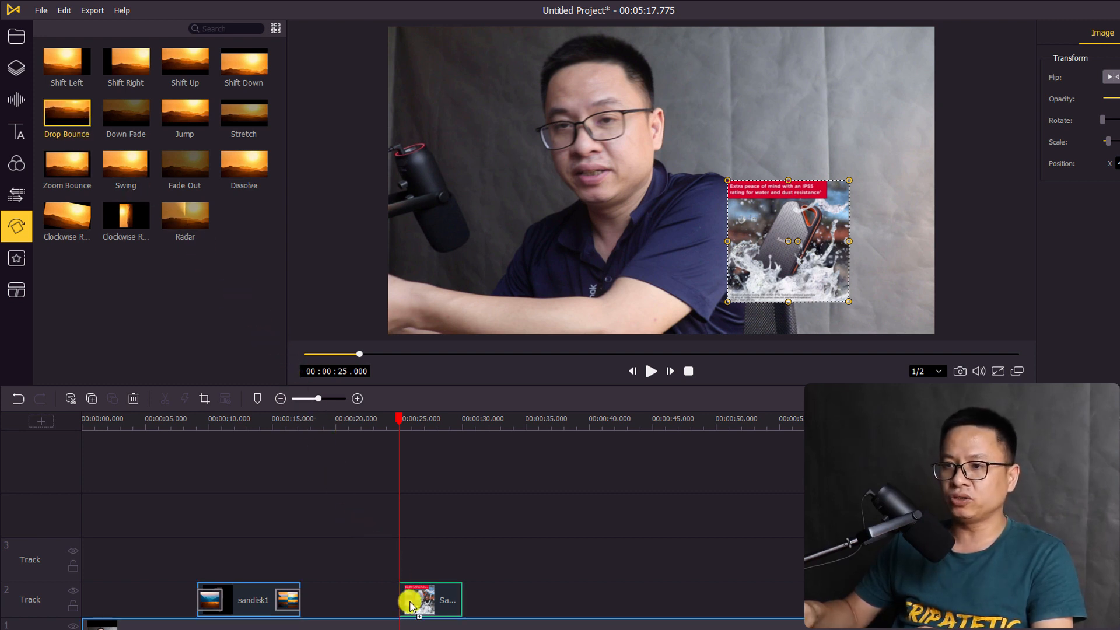
left_click_drag(411, 607, 412, 607)
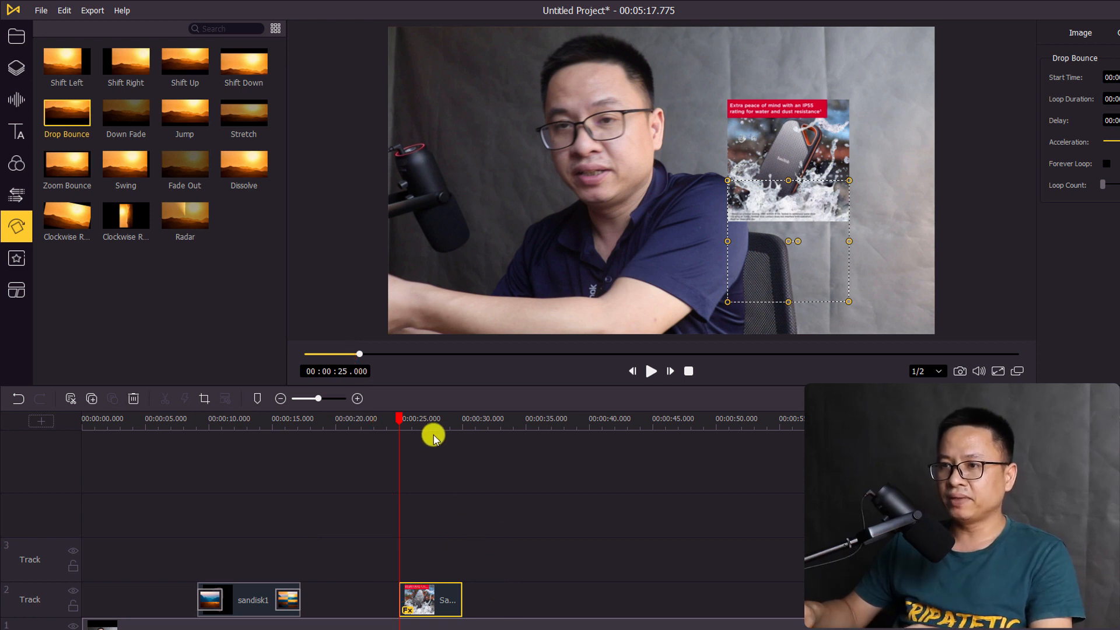
left_click_drag(397, 426, 392, 421)
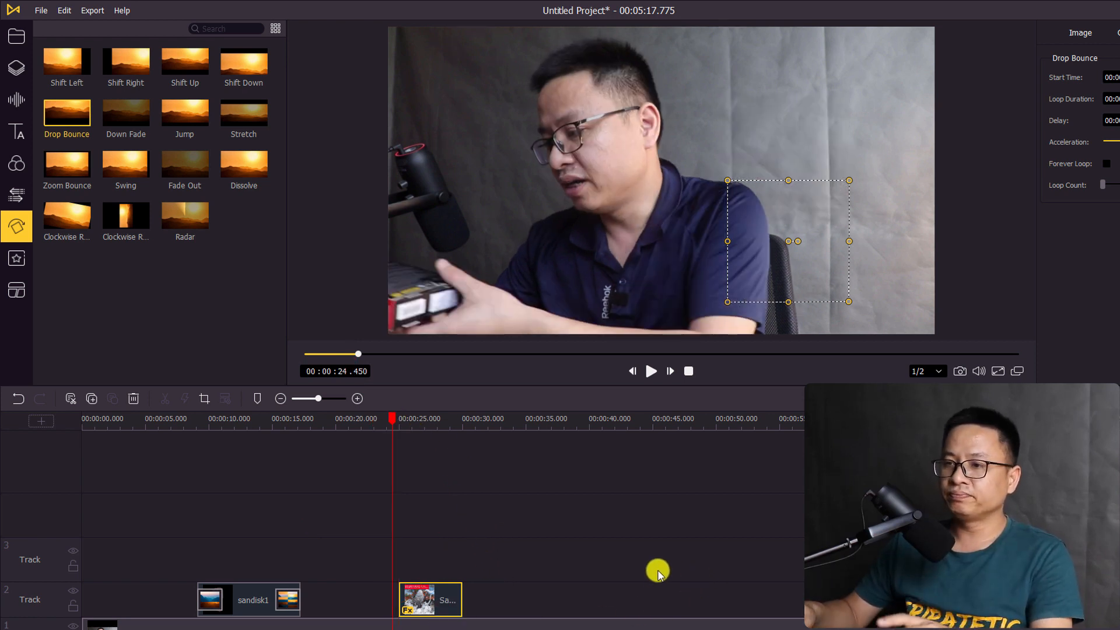
key("space")
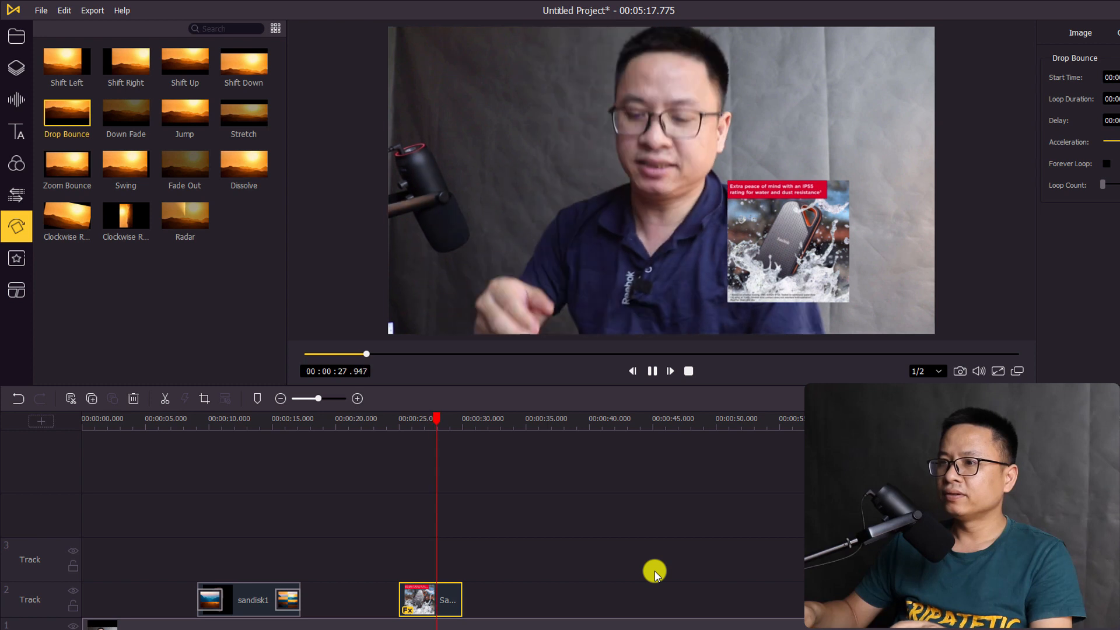
key("space")
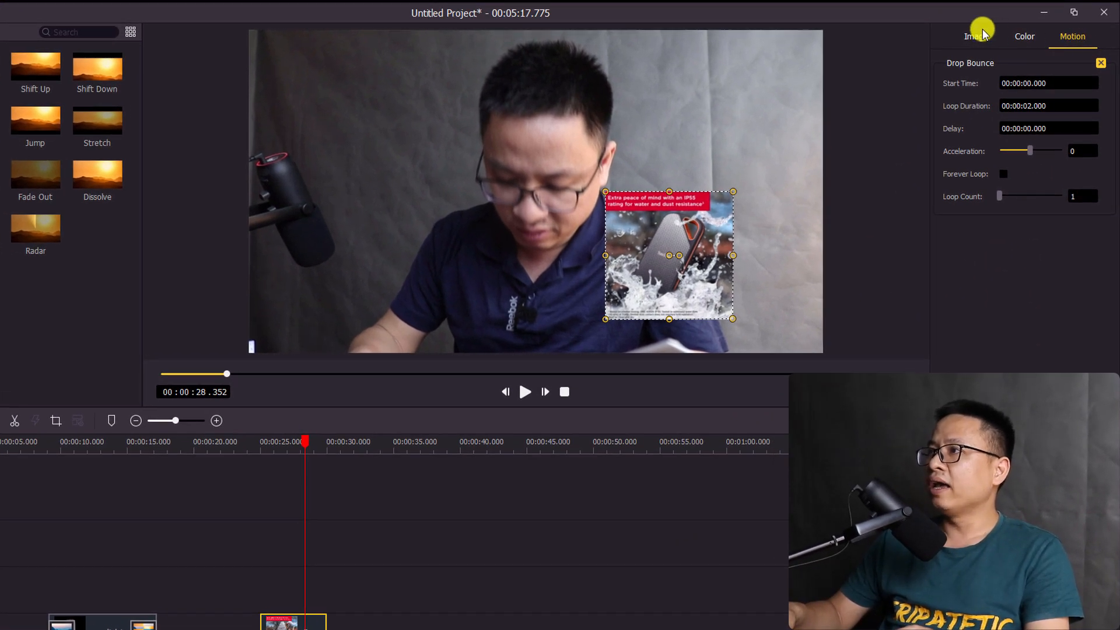
Step: Set the loop count of the Sandisk5 image's Drop Bounce motion to 4 and play it back from 00:00:24.850
left_click(980, 35)
left_click(1026, 38)
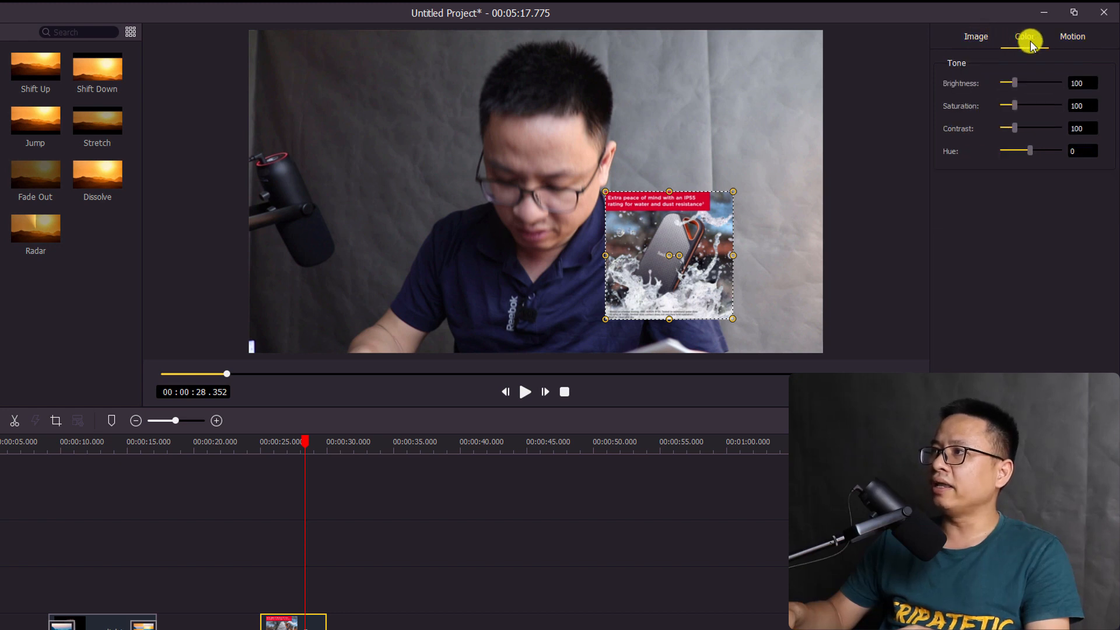
left_click(1069, 40)
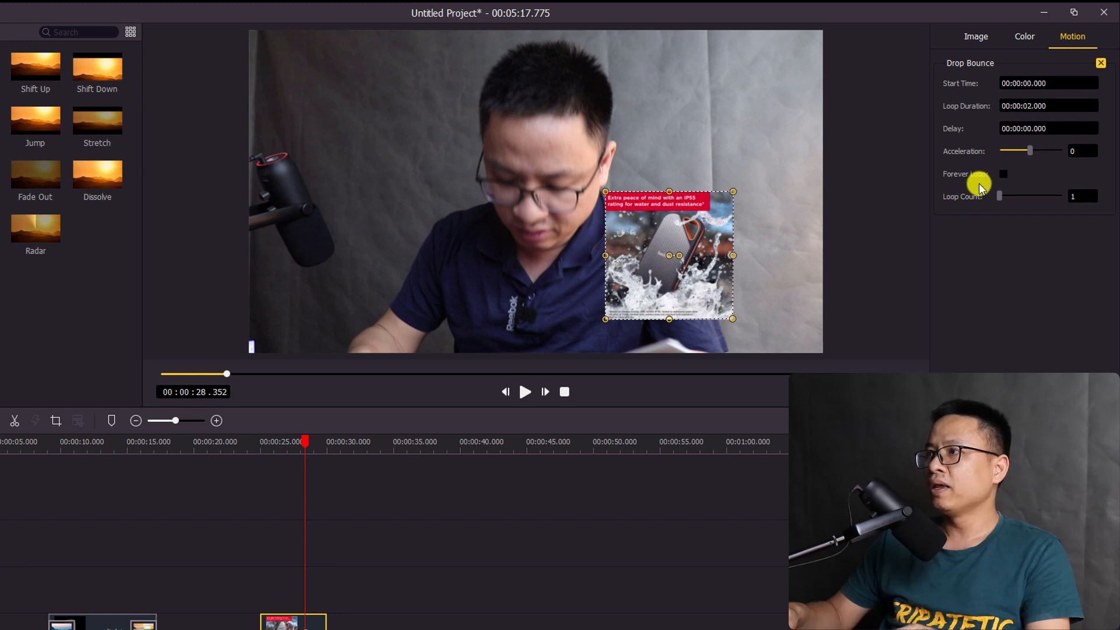
double_click(1071, 199)
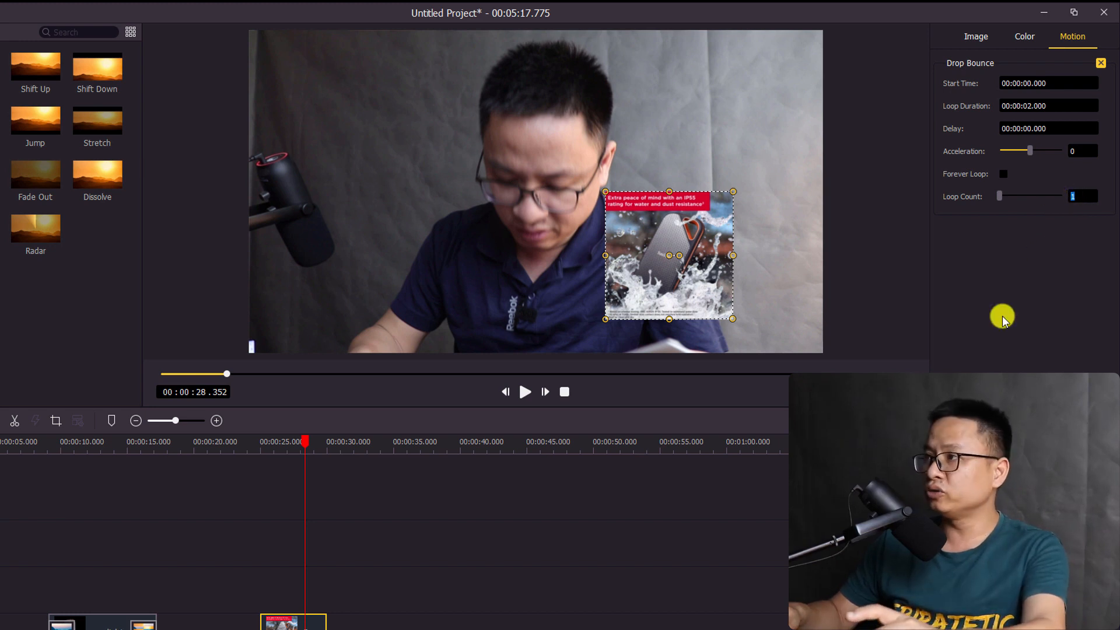
type("4")
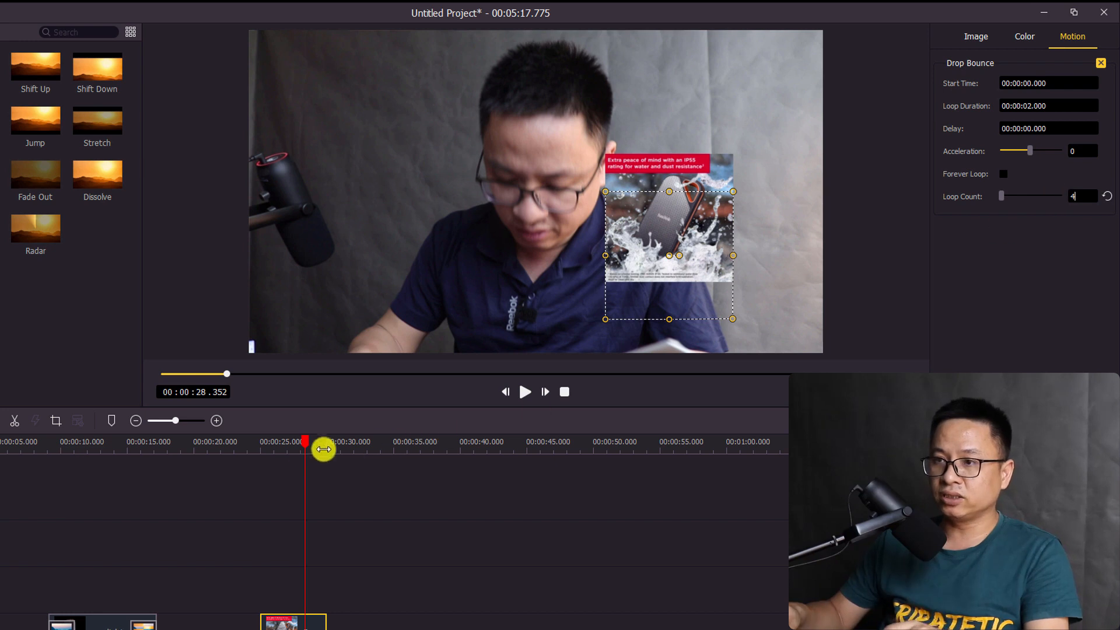
left_click(259, 449)
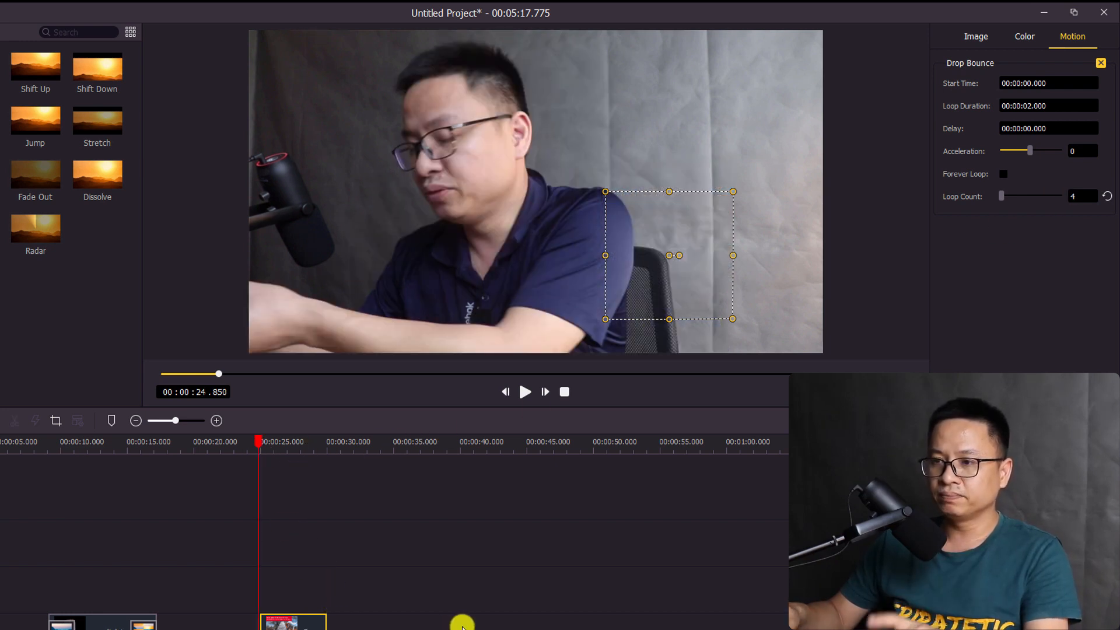
key("space")
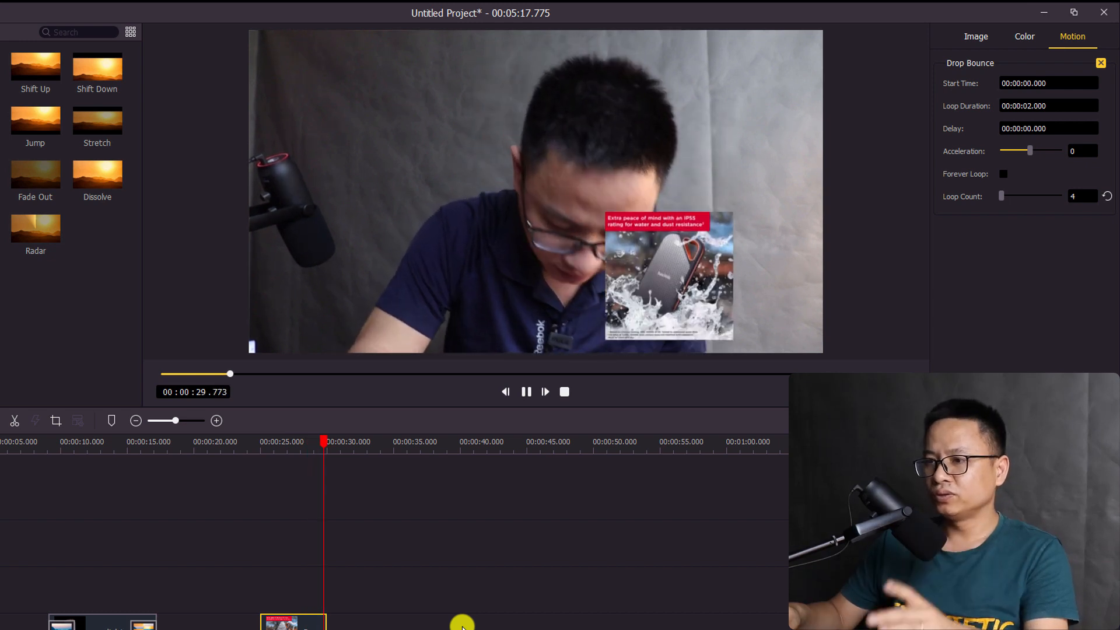
key("space")
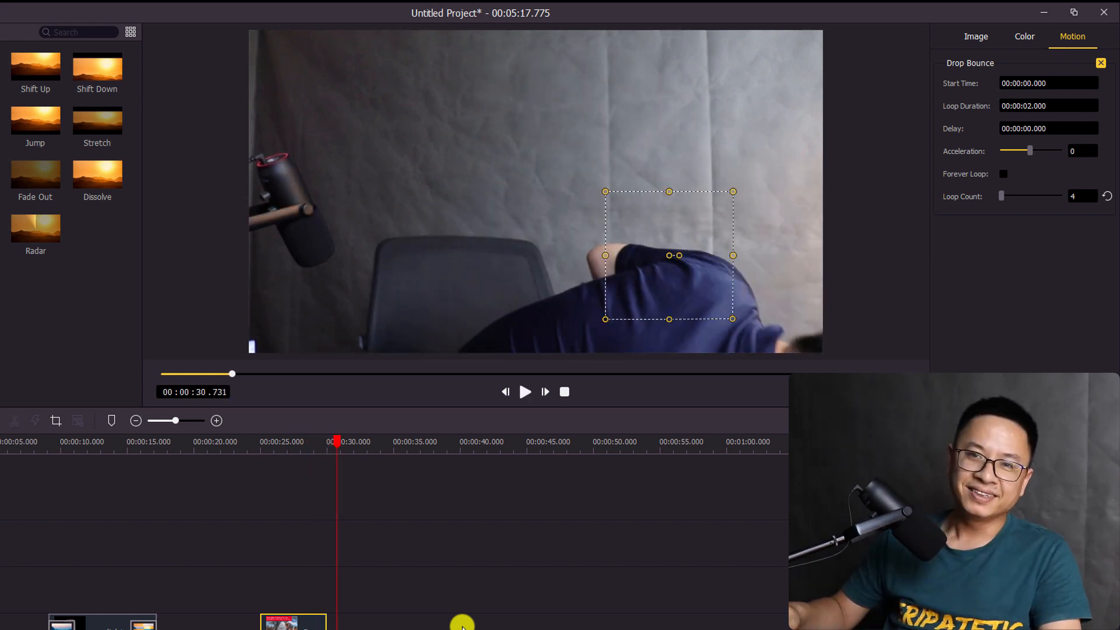
left_click(457, 618)
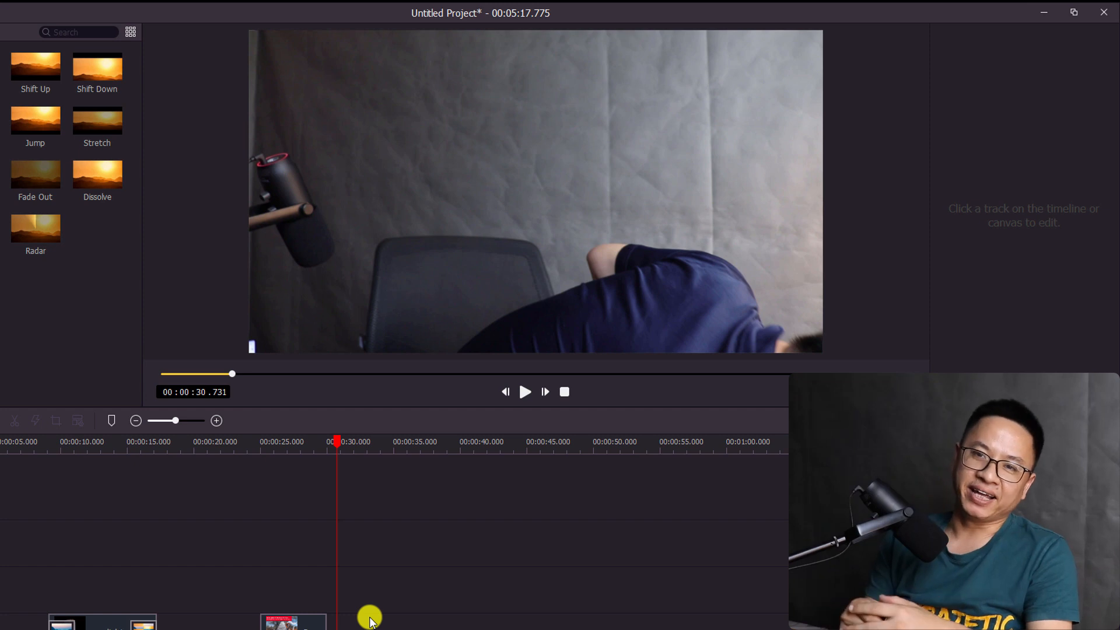